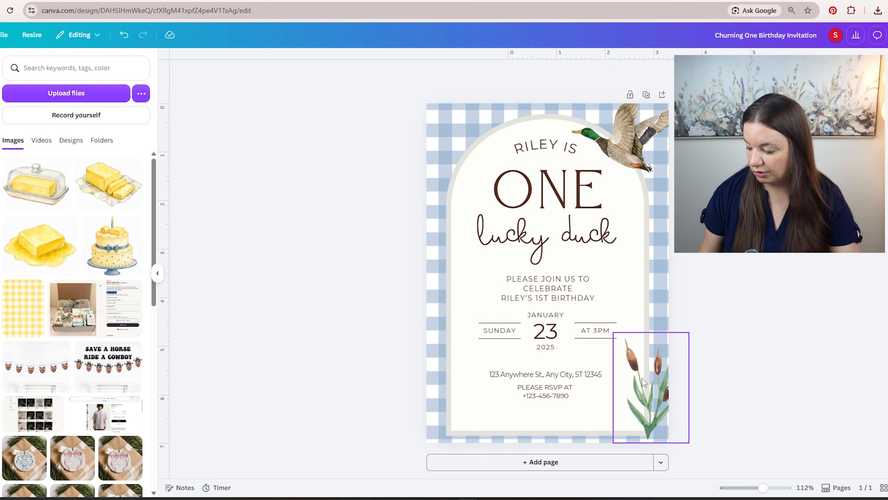
- Delete the cattail and flying duck illustrations from the invitation
click(647, 385)
key(Delete)
click(612, 133)
key(Delete)
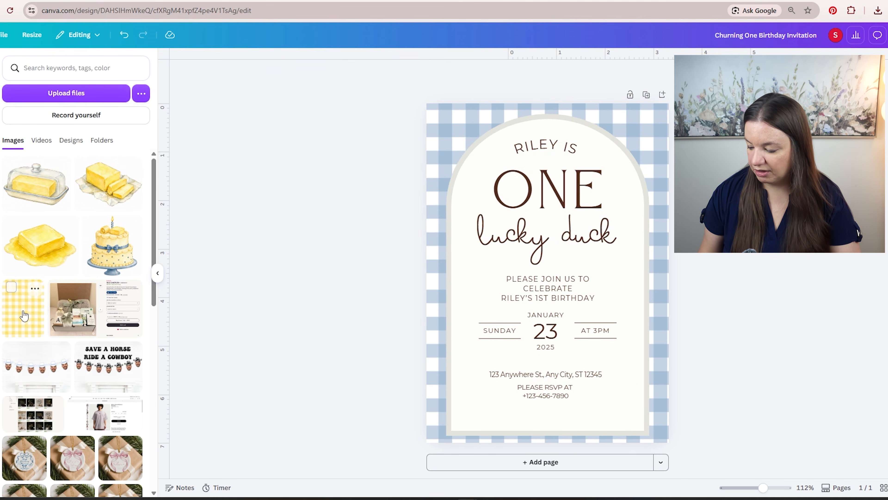
- Replace the blue gingham background with the uploaded yellow gingham image, fit it to the page edges, and set its transparency to 63
drag(18, 323, 433, 137)
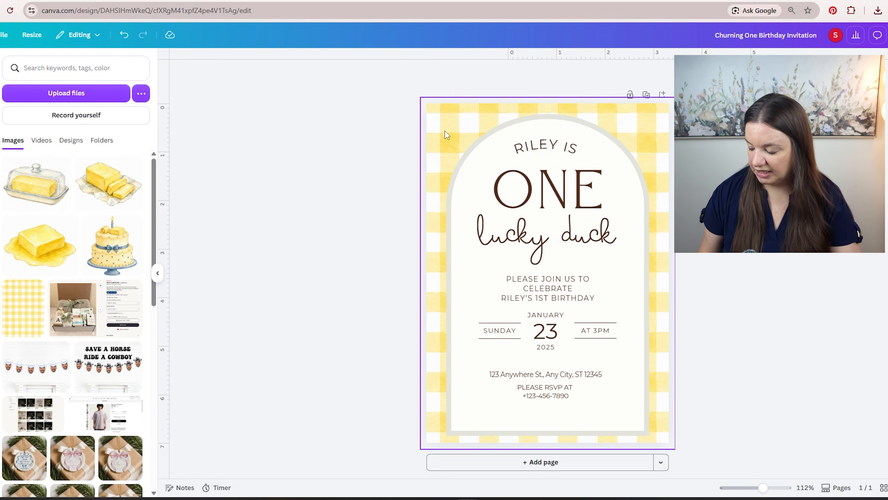
click(445, 131)
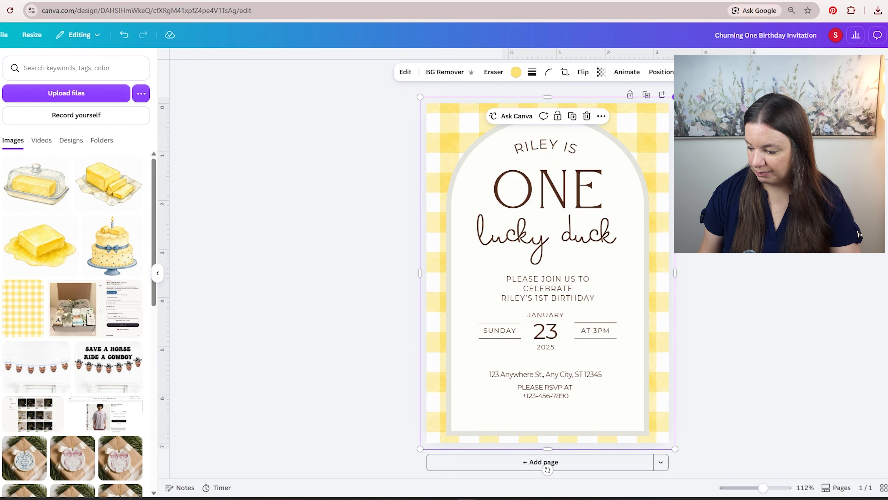
drag(671, 98, 670, 103)
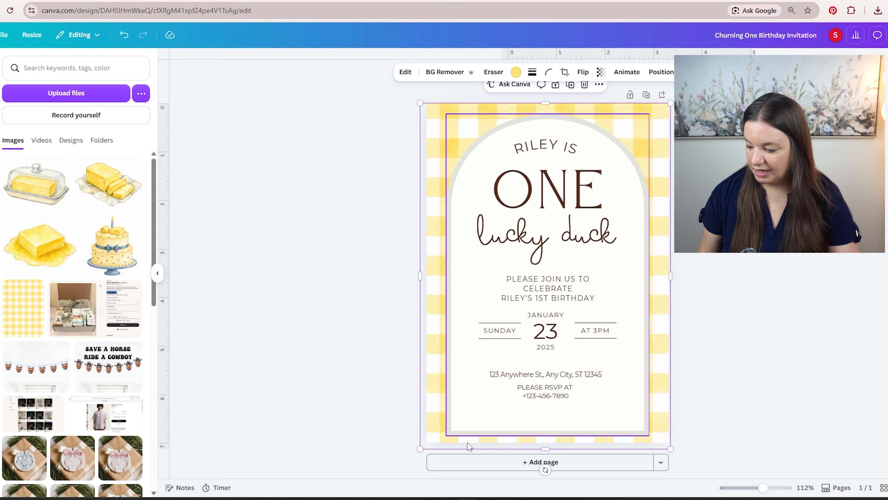
drag(422, 447, 424, 442)
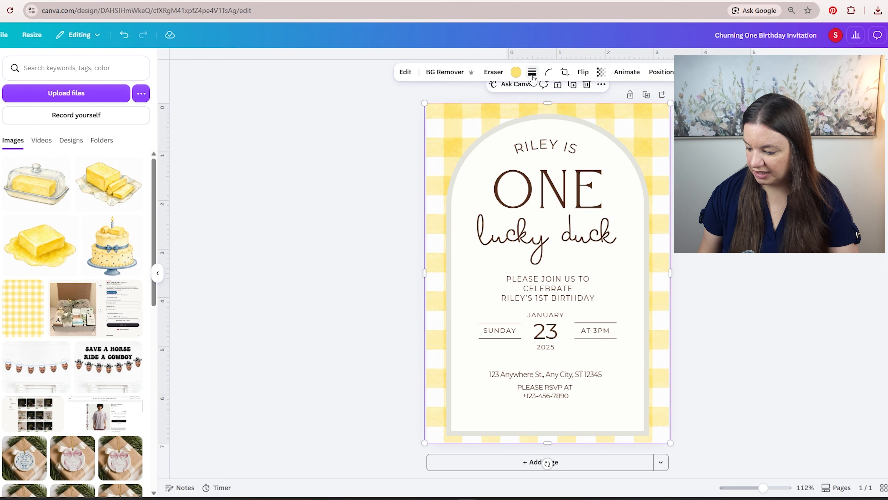
click(600, 71)
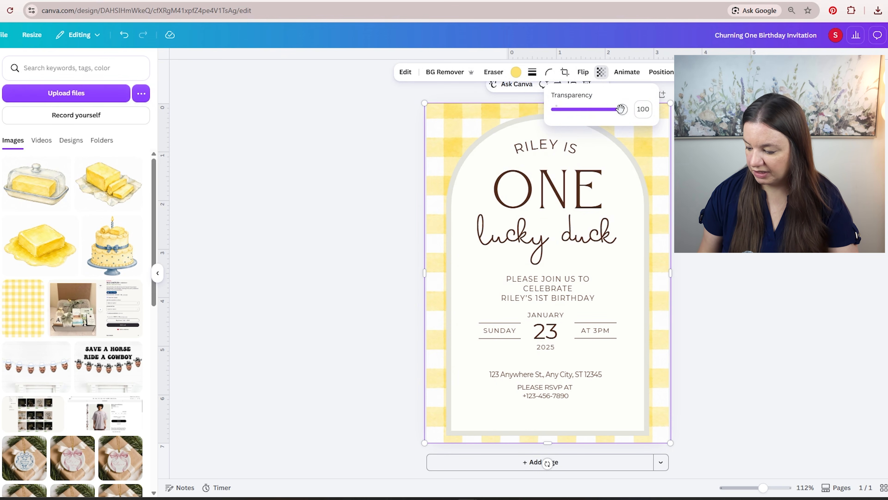
drag(622, 109, 598, 112)
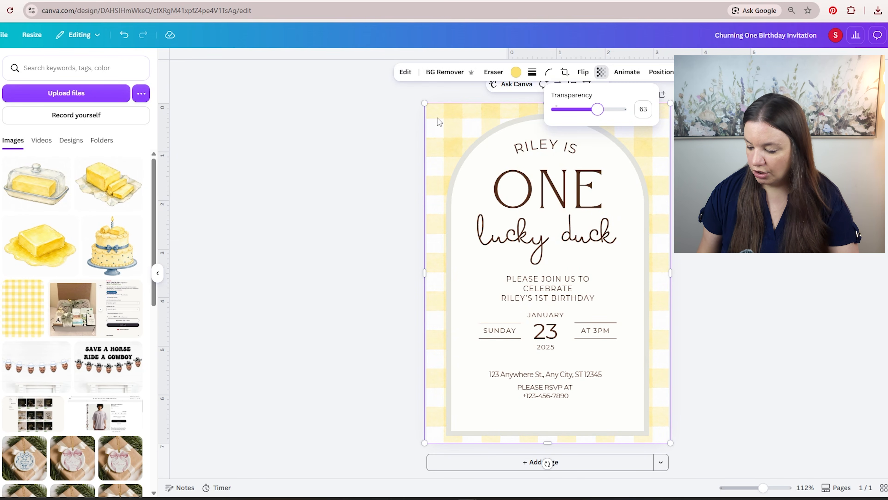
- Set the arch's stroke color to #5D779A
click(639, 178)
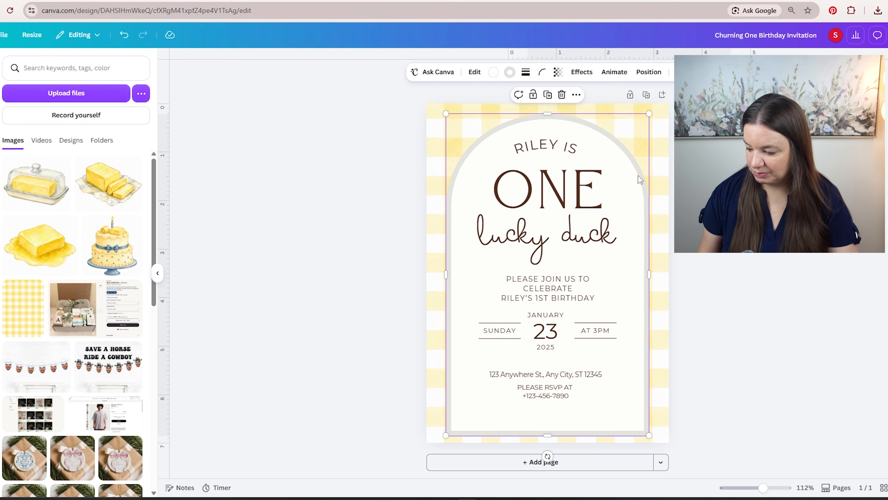
click(510, 73)
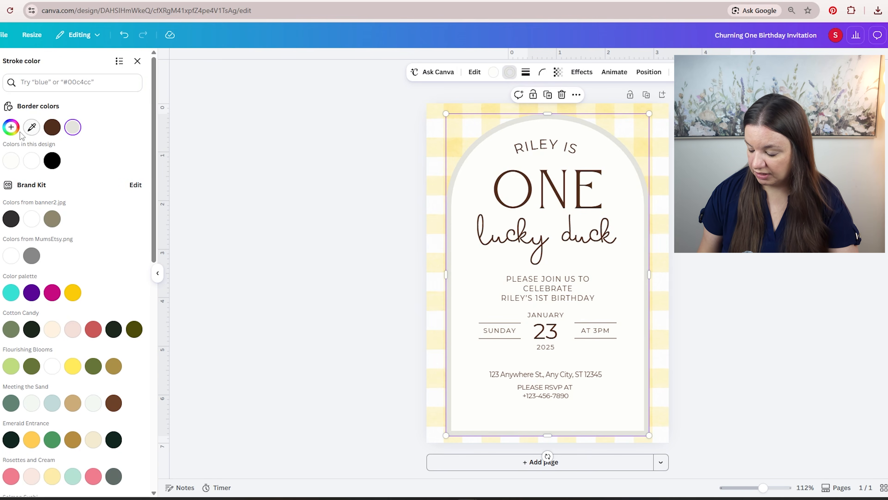
click(29, 86)
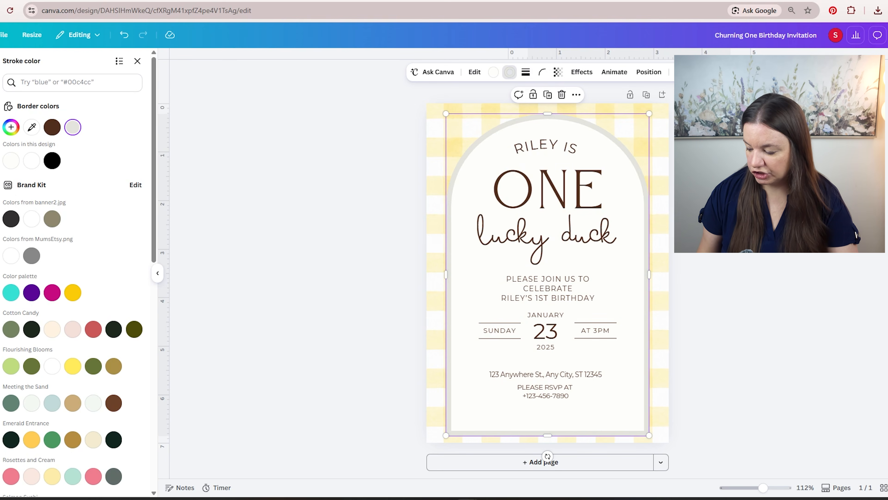
click(38, 82)
text(#5D779A)
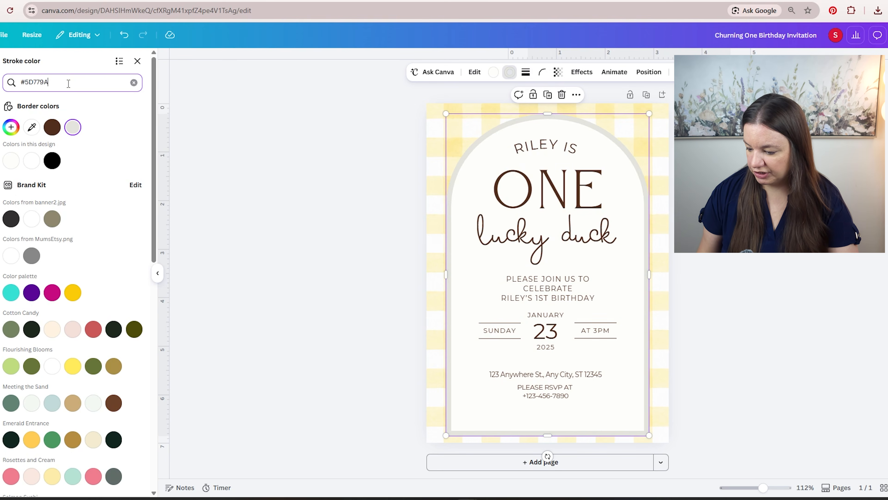
click(11, 122)
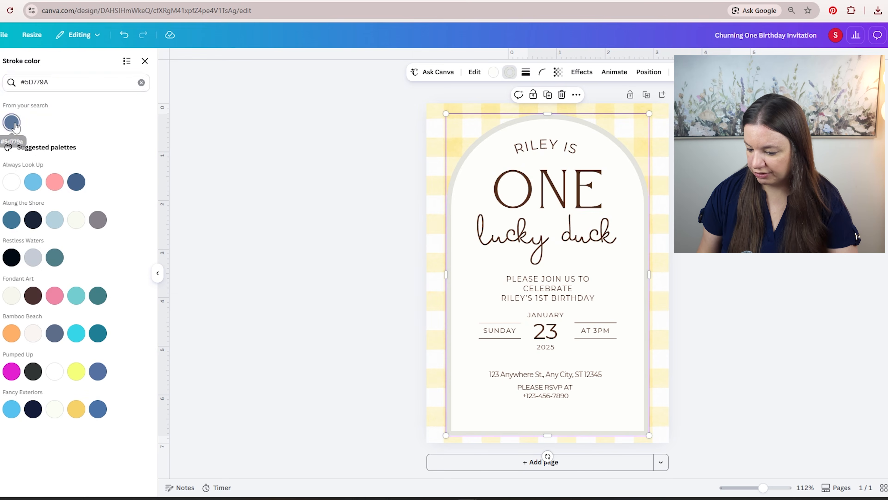
- Reduce the arch's stroke weight to 4
click(526, 72)
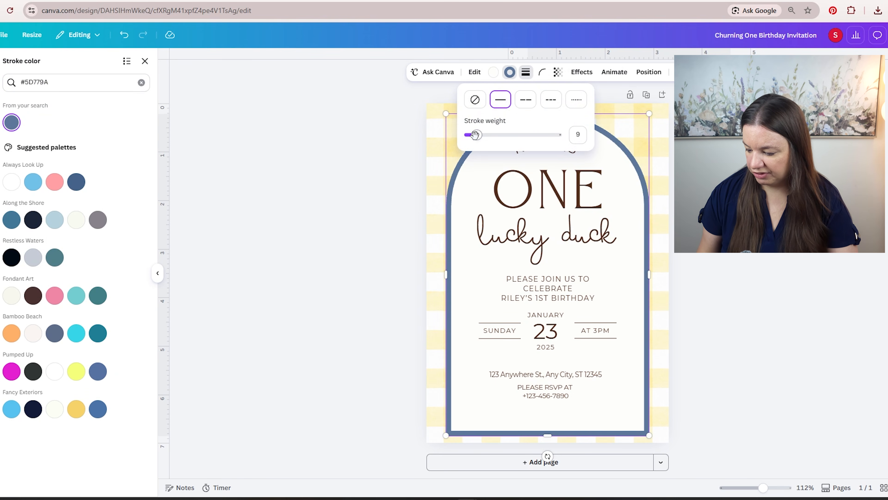
drag(475, 134, 472, 136)
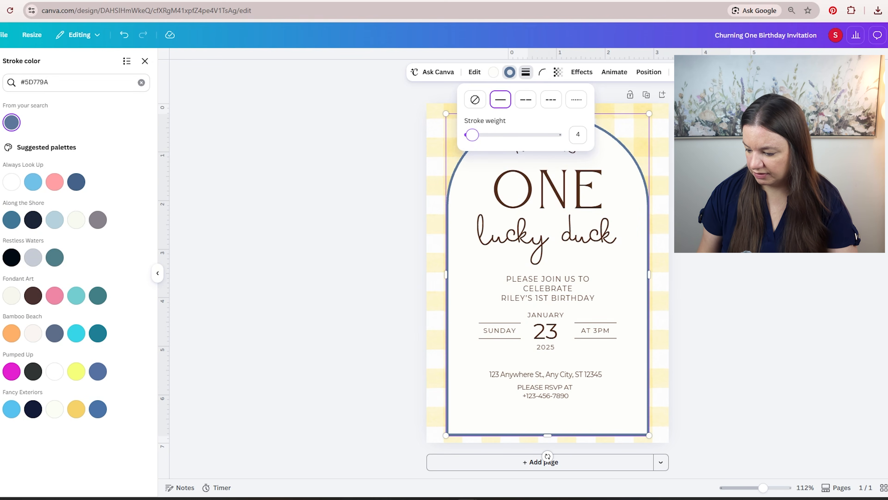
click(525, 72)
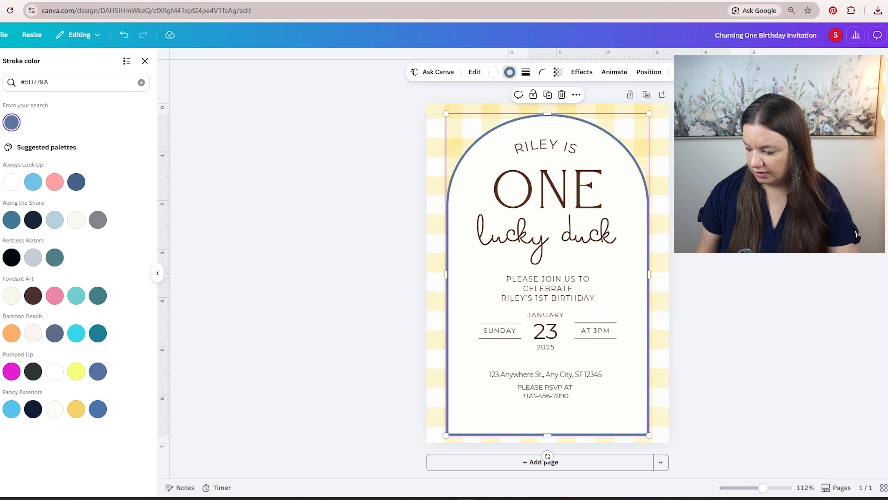
- Recolor the curved name line to the design's blue #5D779A and apply the change to all matching brown text
click(535, 152)
click(463, 71)
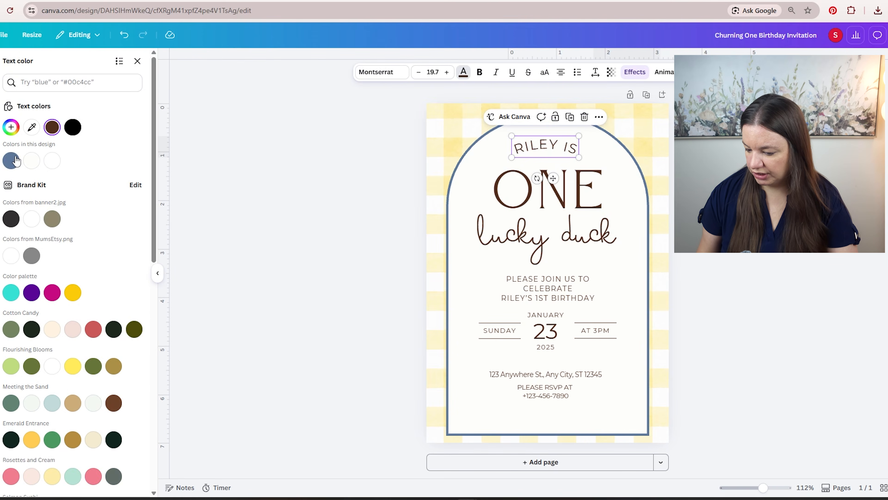
click(16, 161)
click(78, 482)
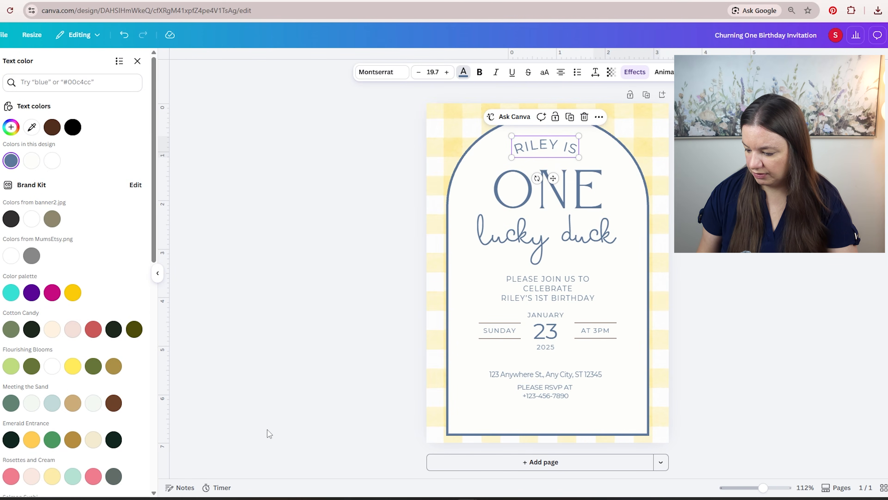
- Change the divider line above SUNDAY to #5D779A and apply it to all matching brown lines
click(491, 323)
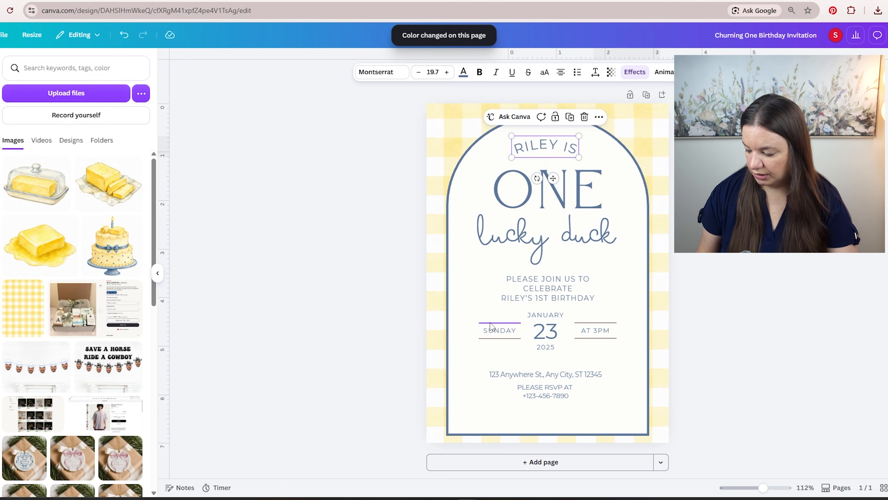
click(481, 72)
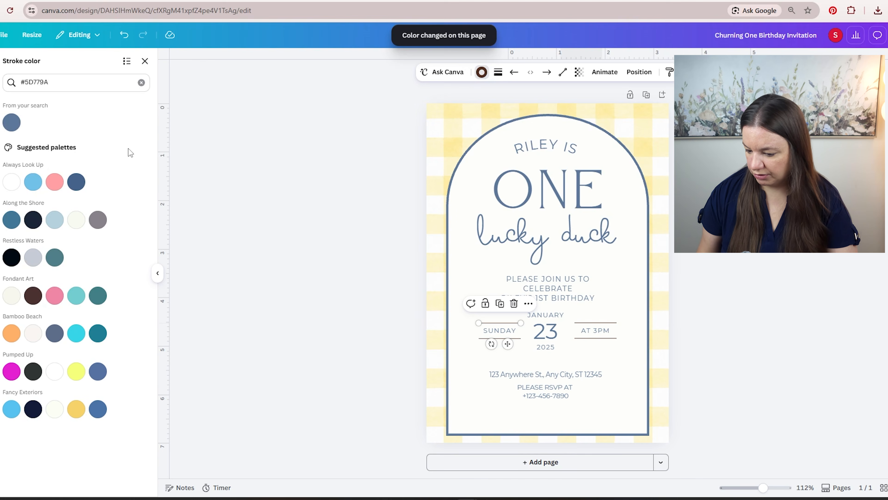
click(13, 128)
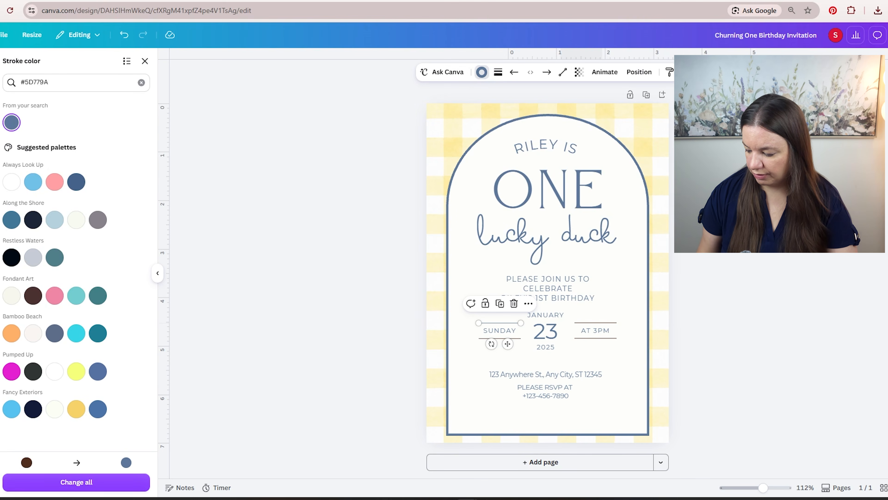
click(78, 482)
click(387, 259)
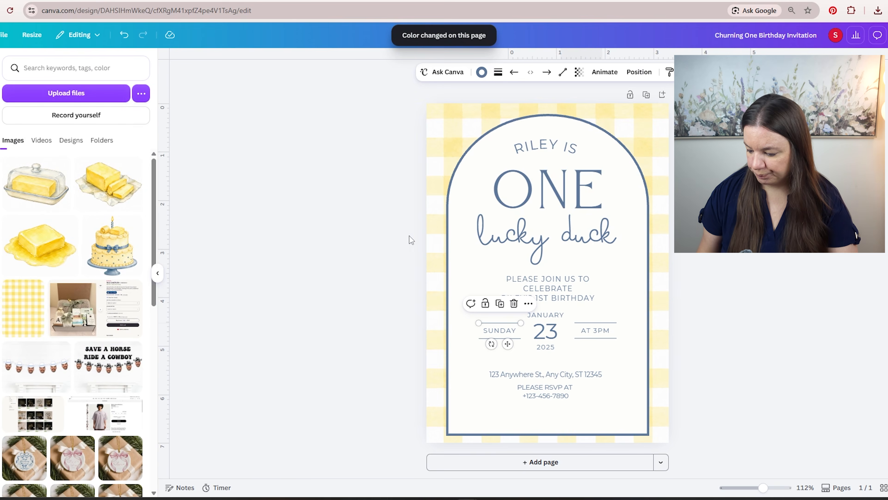
- Lighten the arch's stroke color to the soft blue #9AB7DF
click(511, 121)
click(510, 73)
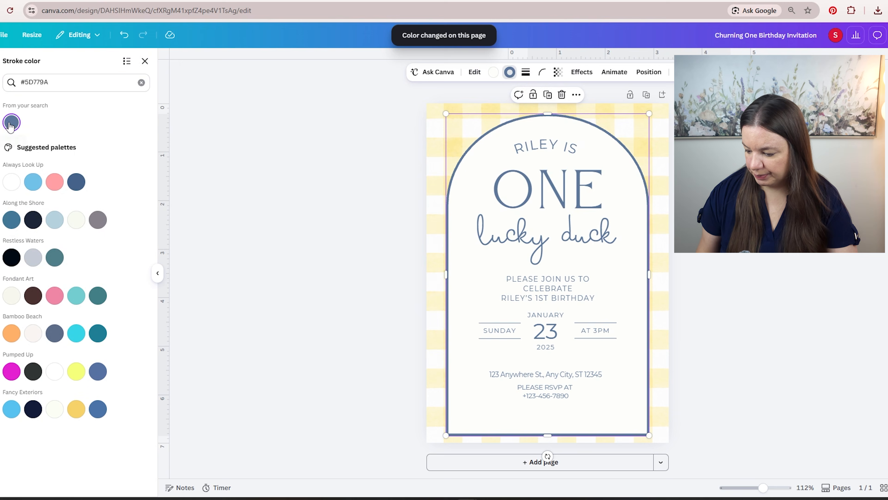
click(142, 82)
click(52, 128)
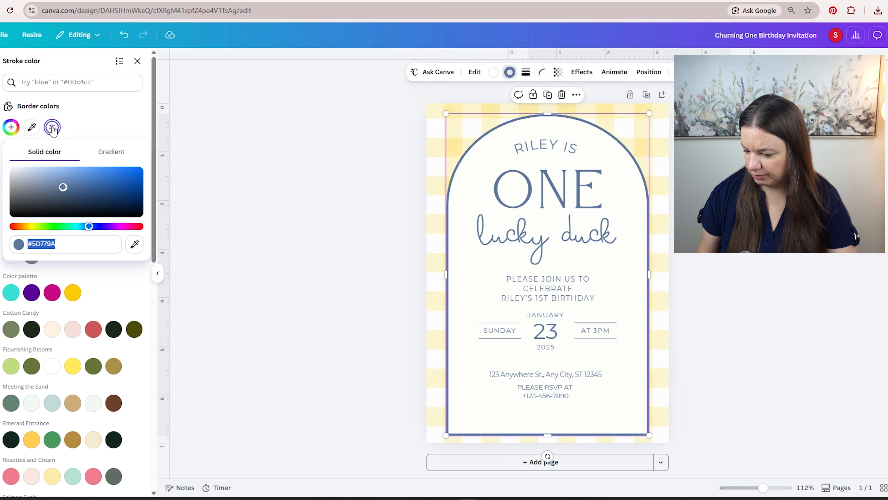
drag(65, 191, 53, 176)
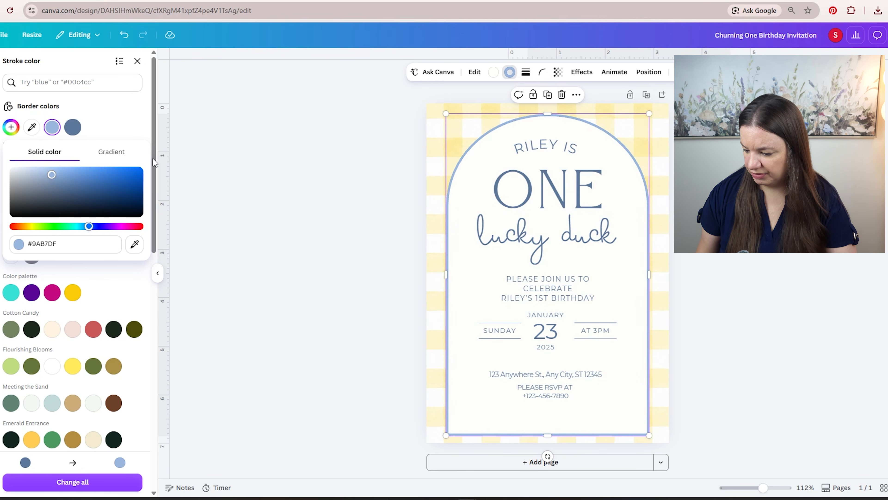
click(419, 120)
click(419, 120)
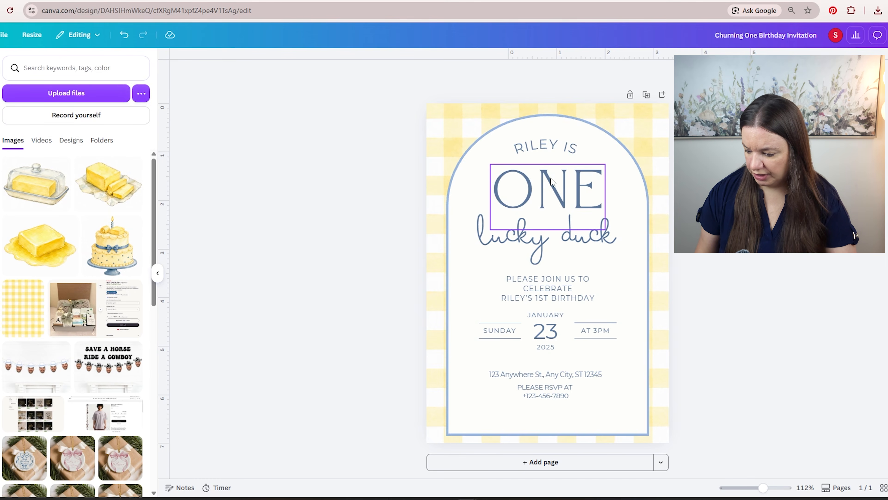
- Swap the two headline texts so the script "lucky duck" line sits above "ONE"
drag(558, 191, 557, 245)
drag(617, 232, 615, 178)
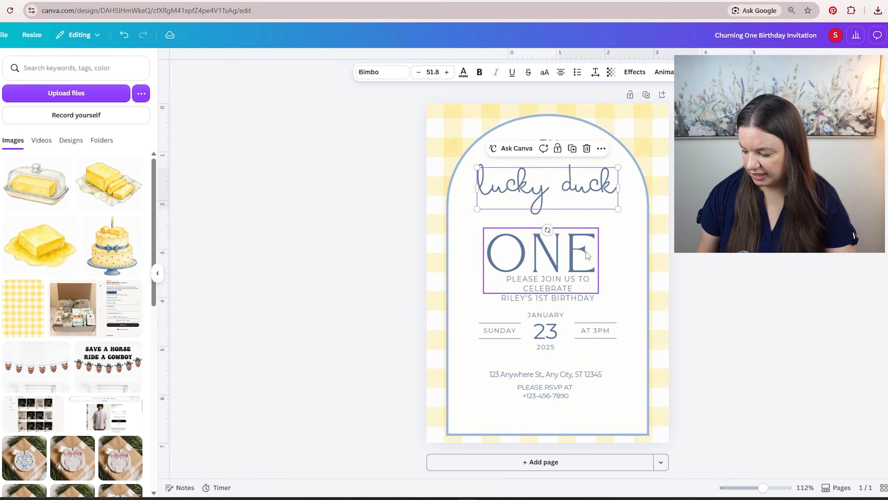
drag(578, 267, 580, 245)
- Replace the script text "lucky duck" with "churning"
click(610, 179)
double_click(610, 179)
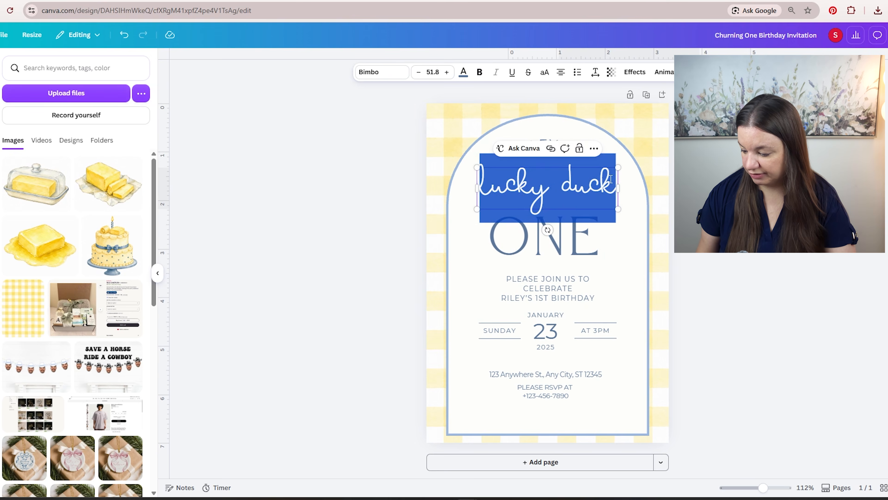
text(churning)
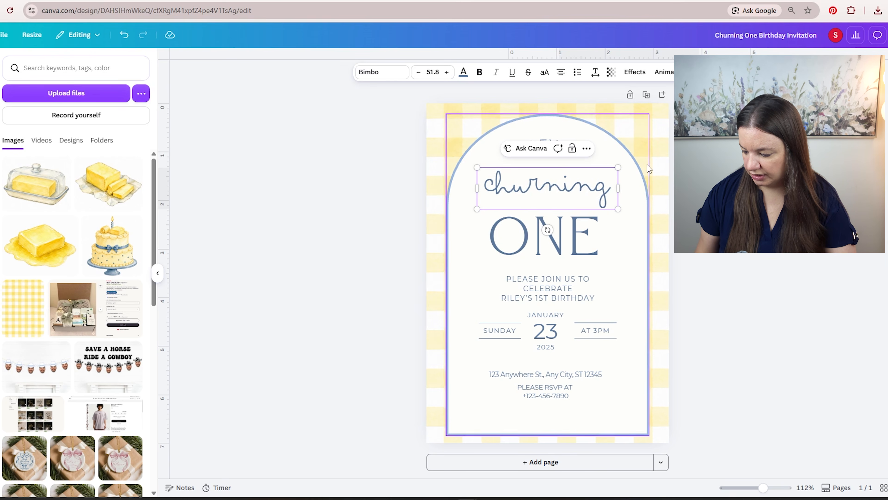
key(Escape)
- Nudge "ONE" and "churning" slightly upward, keeping "churning" centered on the page
click(573, 242)
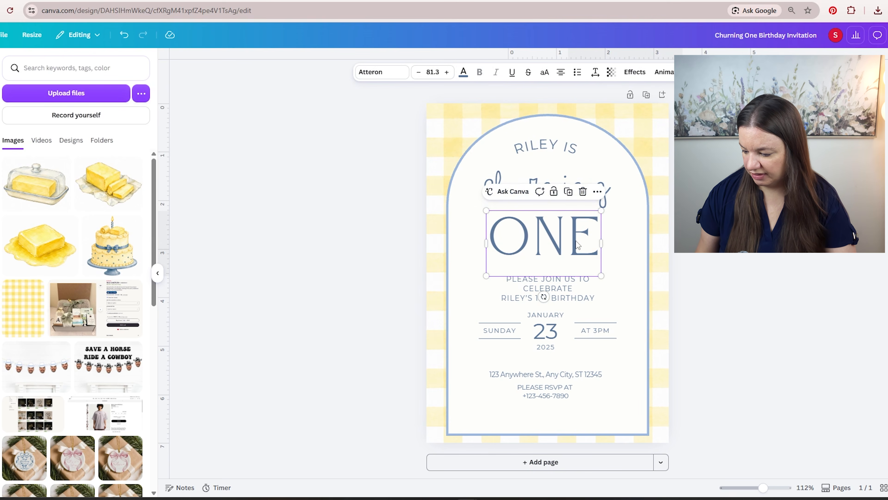
drag(576, 242, 576, 236)
drag(607, 189, 607, 185)
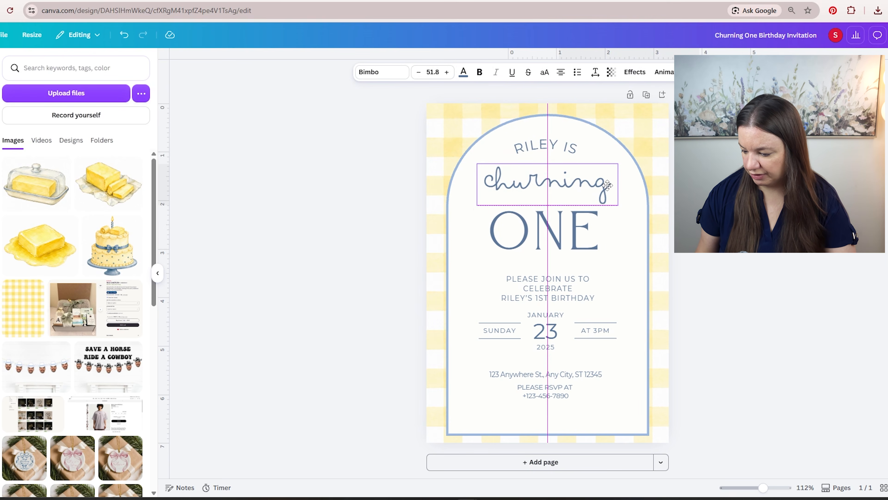
- Set the script text "churning" in the uploaded Rustic Market Regular font
click(576, 185)
key(ctrl+a)
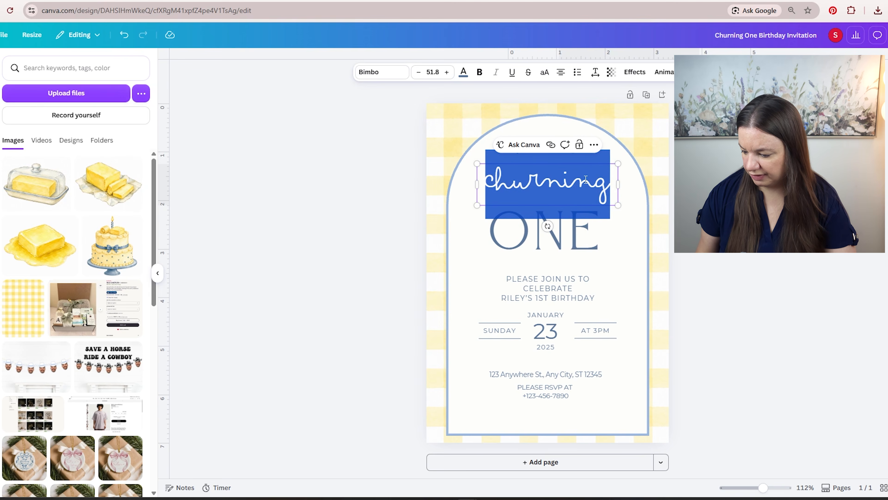
click(388, 75)
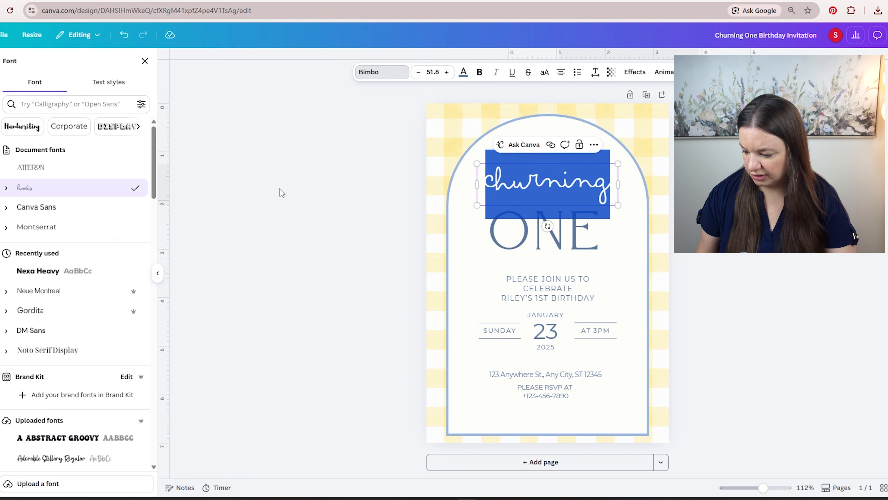
scroll(84, 252, down, 7)
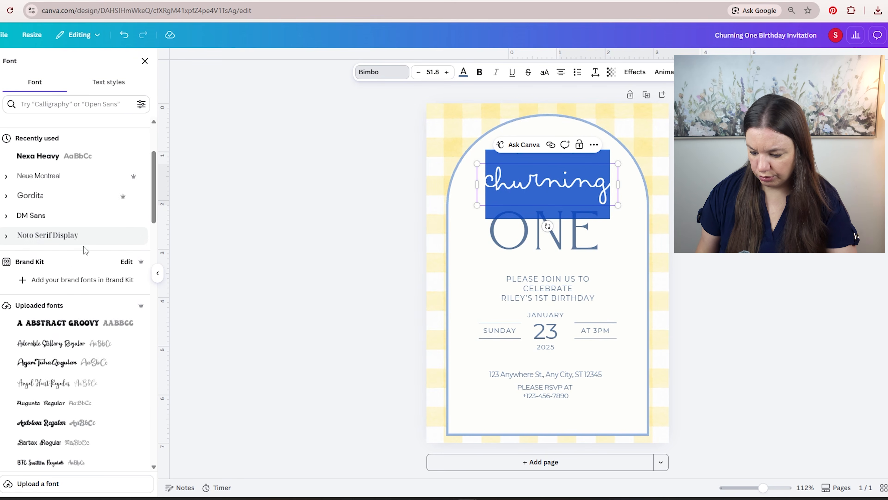
scroll(79, 257, down, 10)
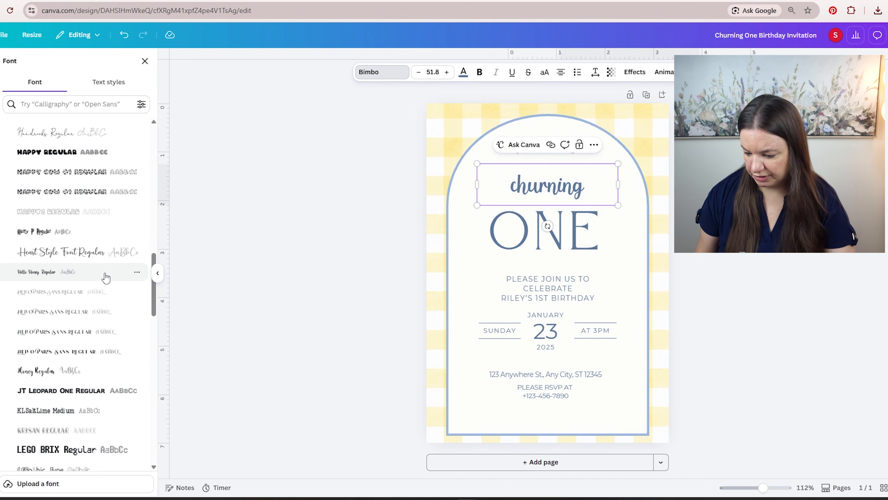
scroll(105, 277, down, 3)
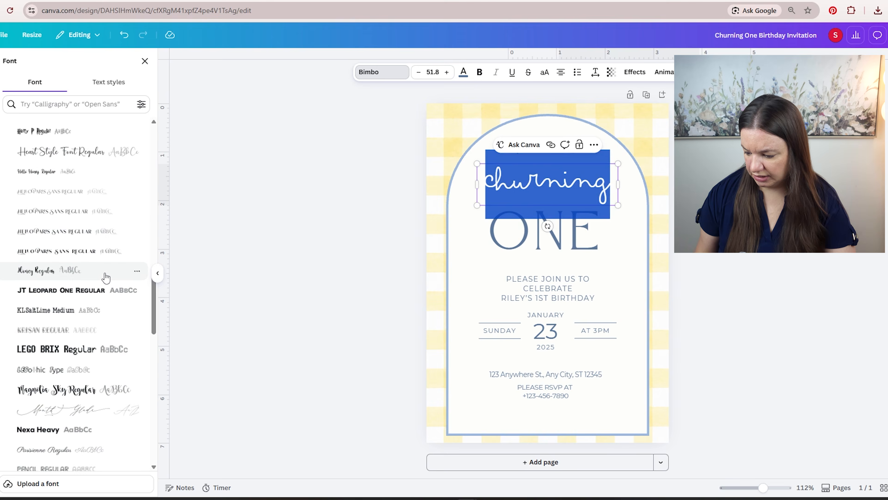
scroll(105, 277, down, 5)
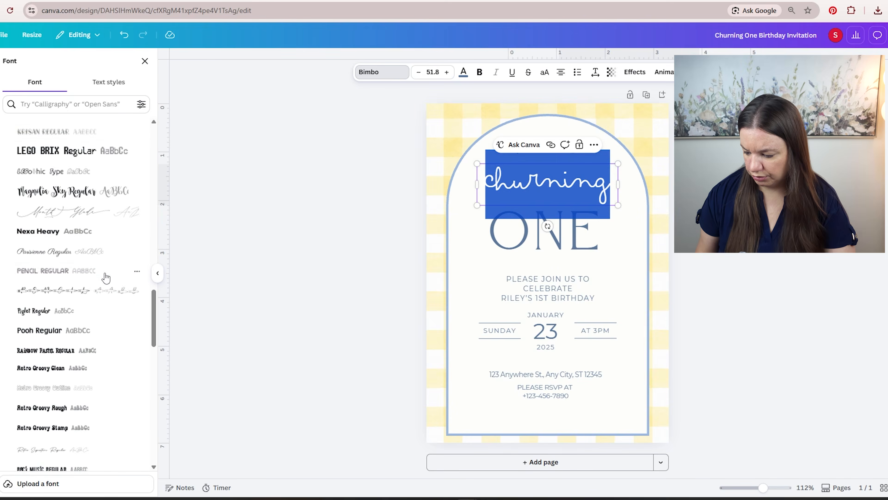
scroll(105, 277, down, 8)
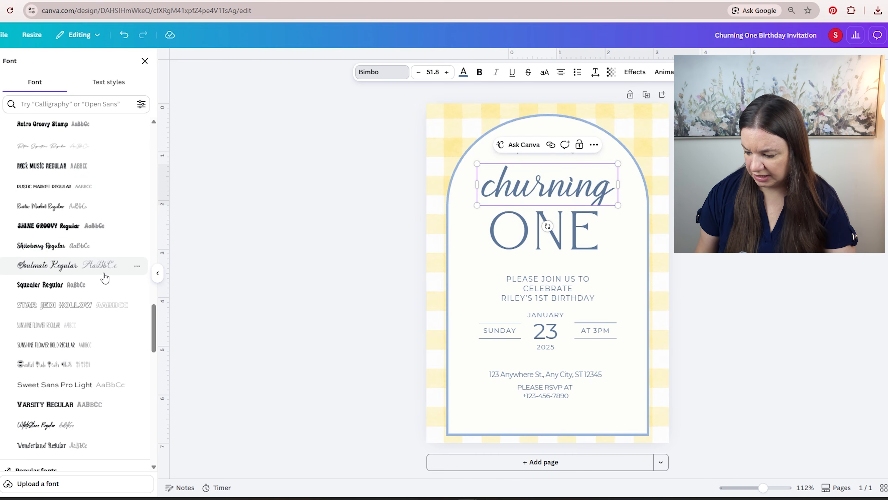
scroll(105, 277, down, 2)
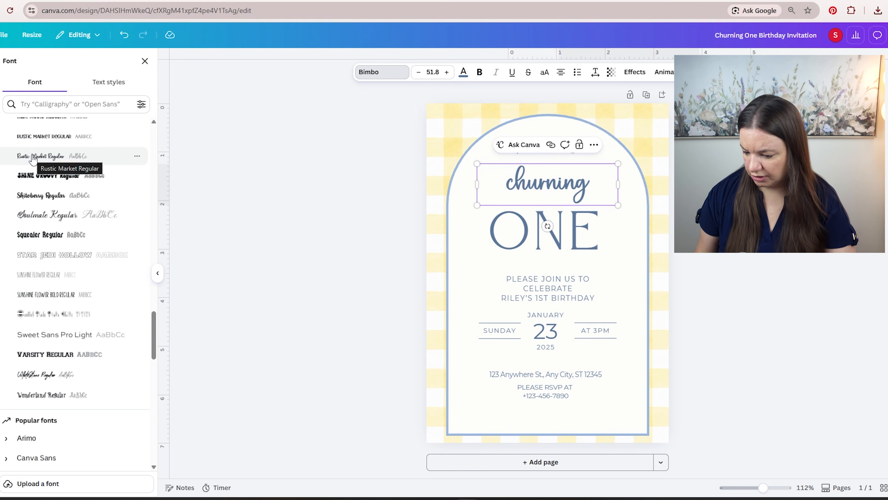
click(33, 159)
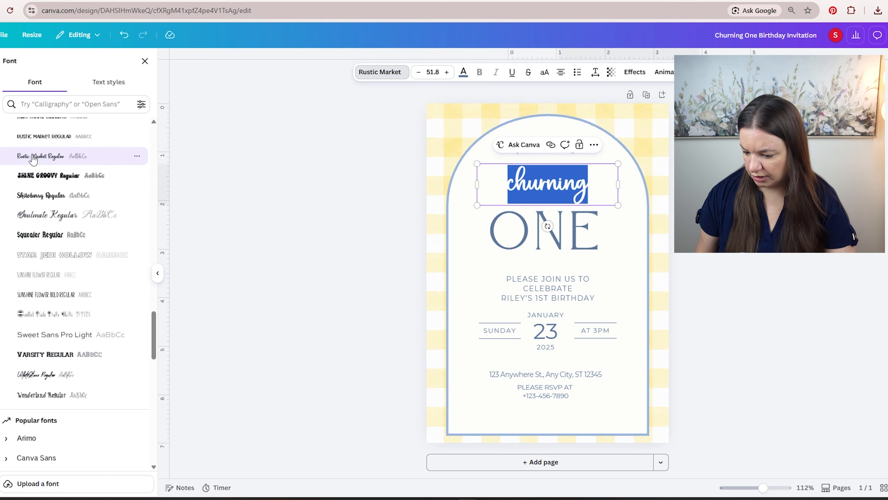
- Browse the Handwriting font category and set "churning" in the Handsome font
scroll(77, 285, down, 4)
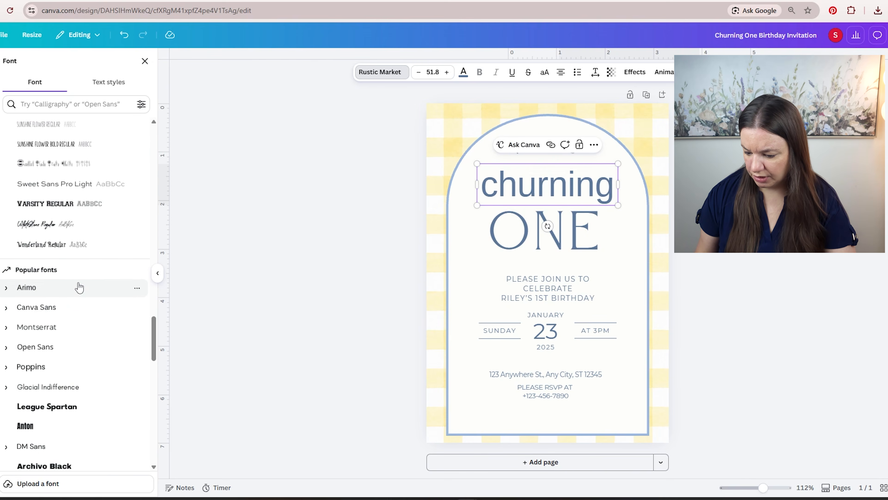
scroll(78, 287, down, 3)
scroll(80, 287, down, 7)
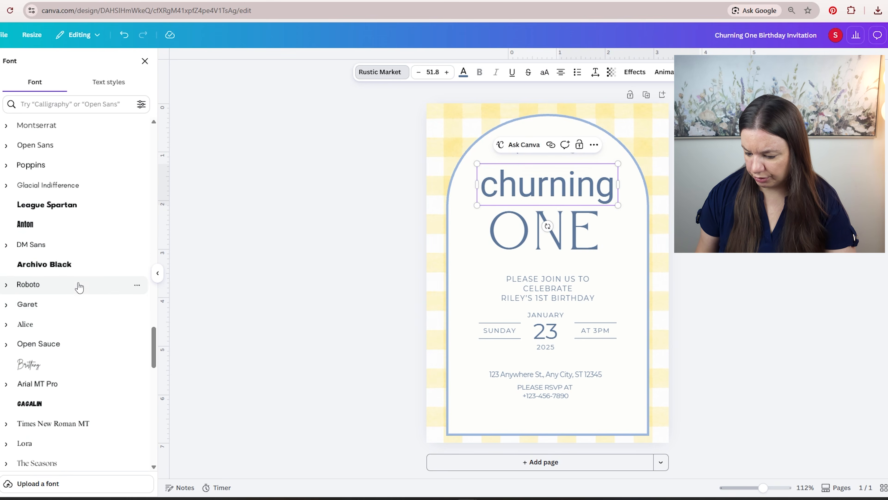
scroll(79, 287, down, 7)
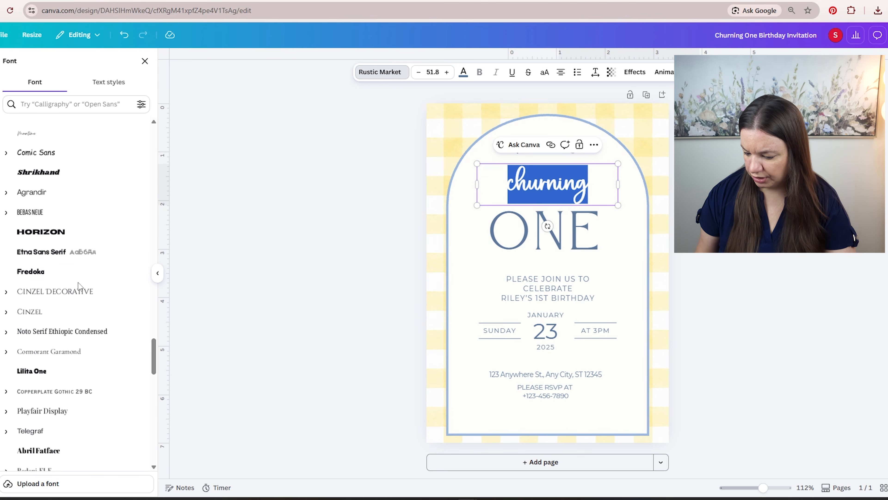
drag(154, 371, 143, 126)
click(29, 130)
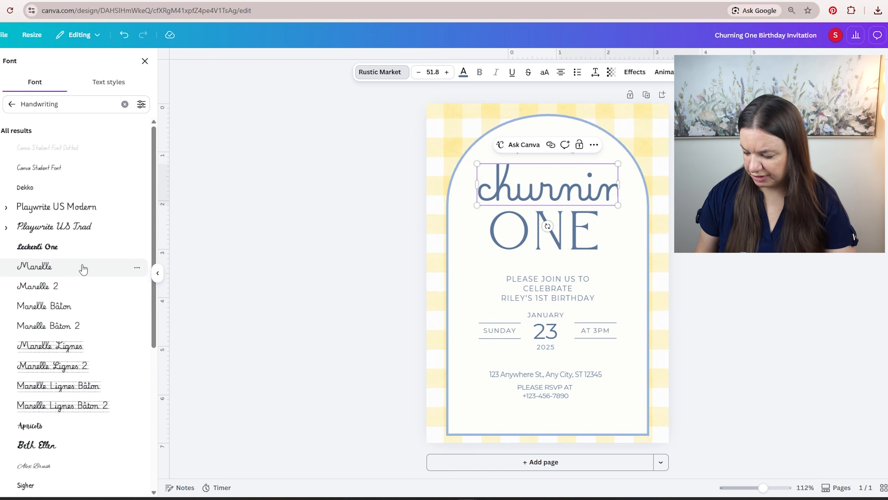
scroll(84, 268, down, 3)
scroll(87, 268, down, 3)
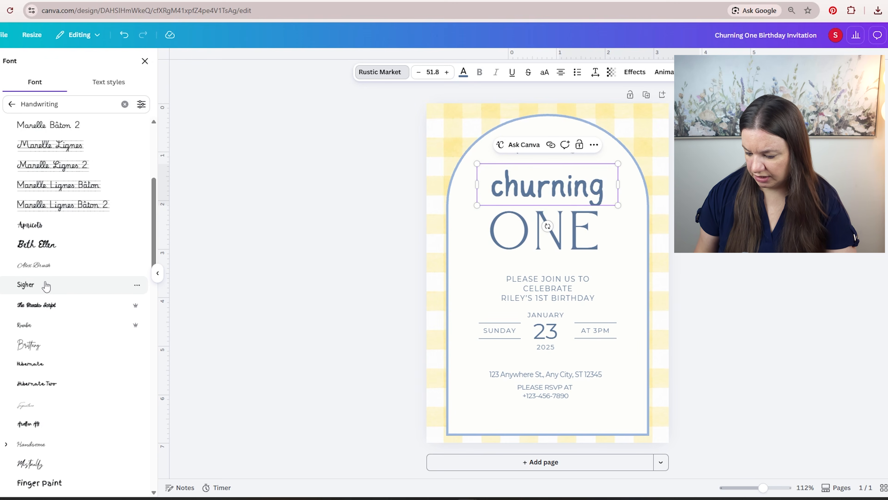
scroll(45, 285, down, 2)
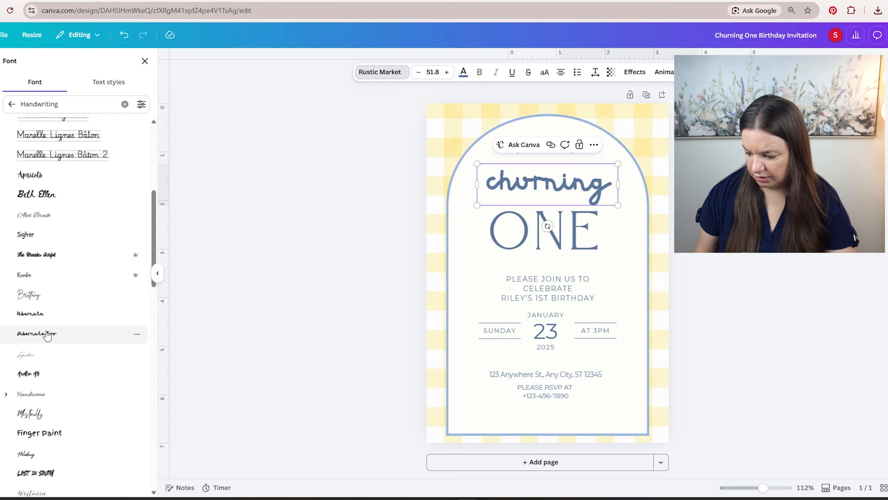
scroll(58, 338, down, 2)
scroll(58, 339, down, 4)
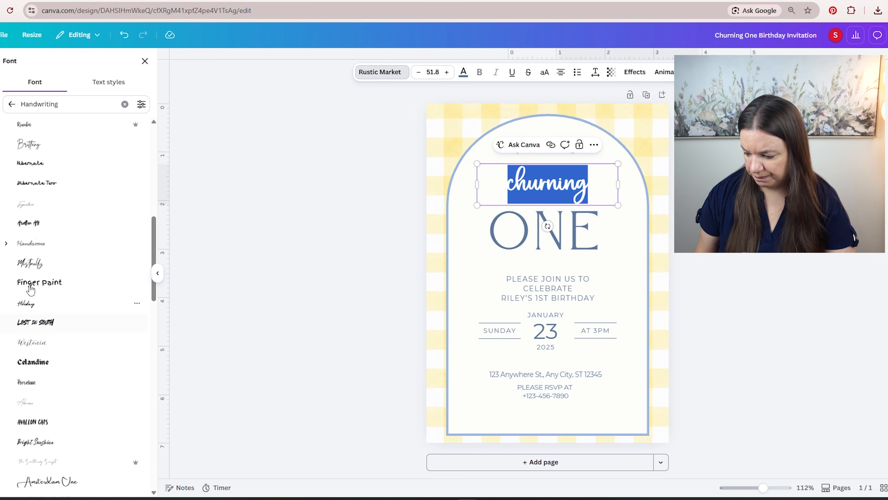
click(37, 243)
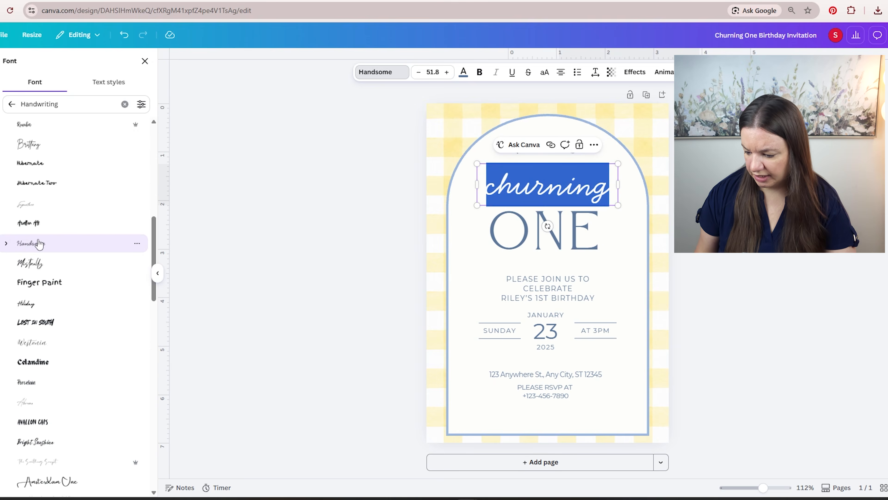
click(694, 187)
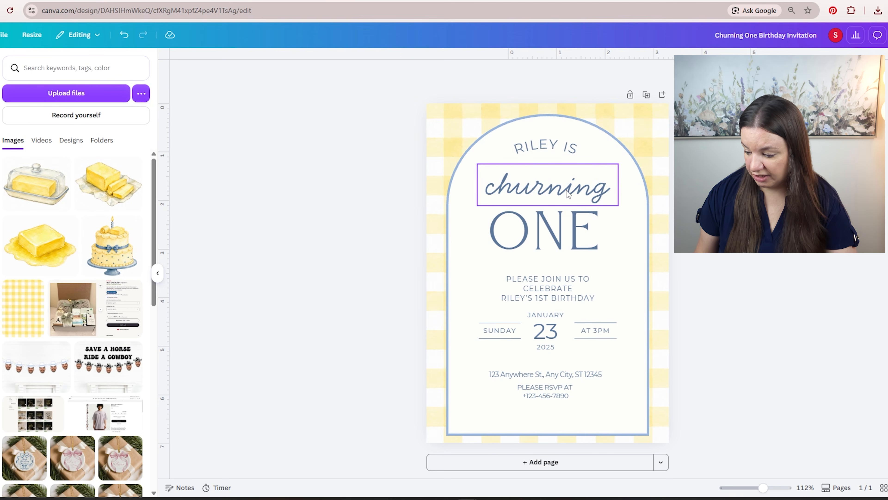
- Move "churning" and "ONE" slightly upward, closer to the curved line at the top of the arch
drag(568, 193, 565, 181)
click(573, 233)
drag(572, 238, 573, 234)
key(Escape)
click(566, 177)
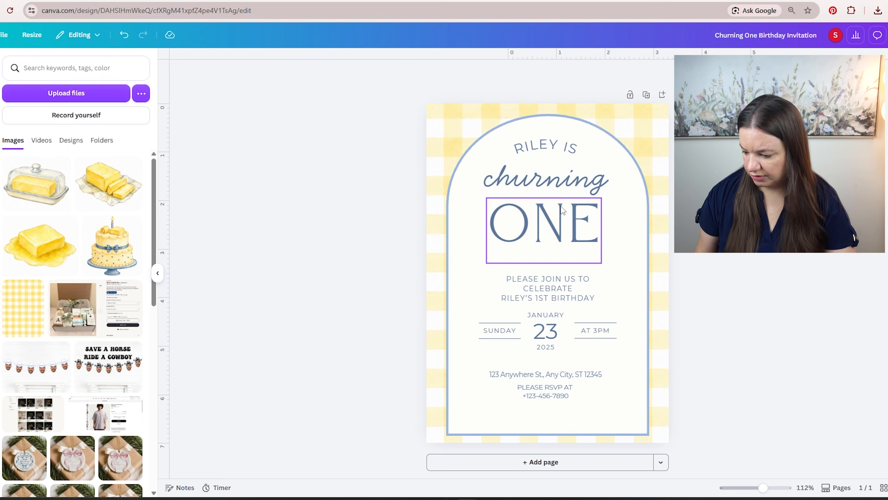
- Change the arch's stroke color to the muted mid-blue #7E96B6
click(463, 193)
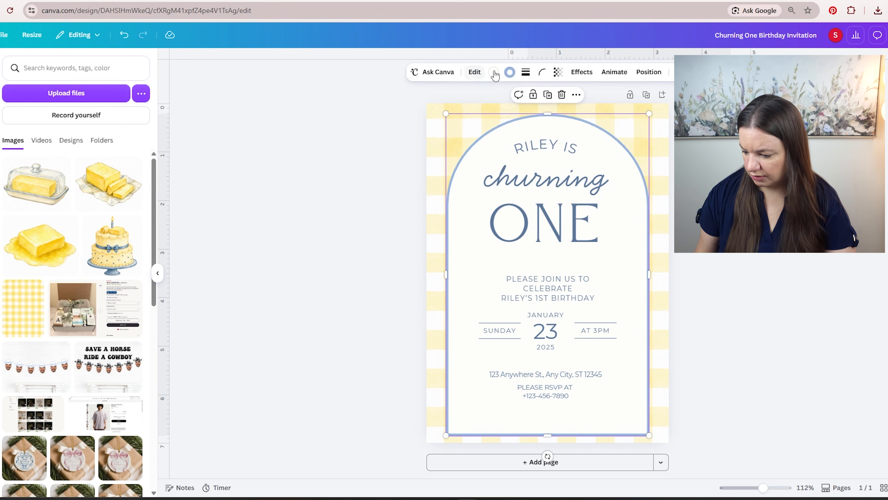
click(509, 72)
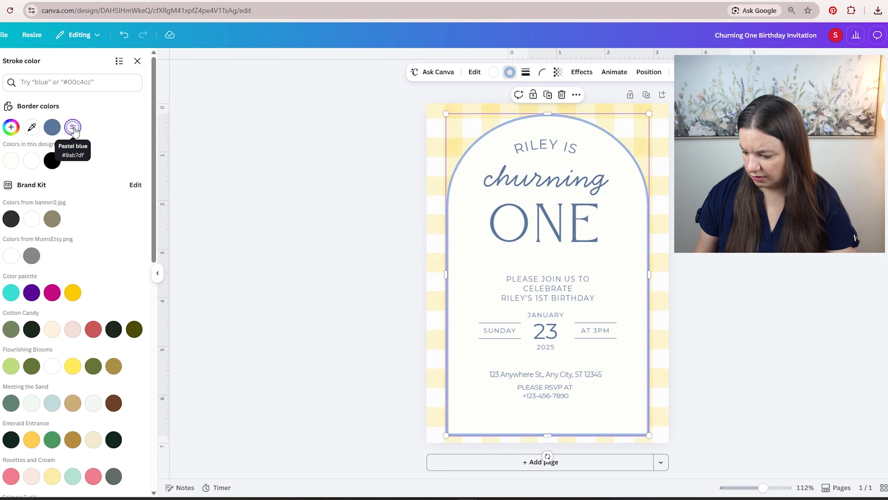
click(52, 129)
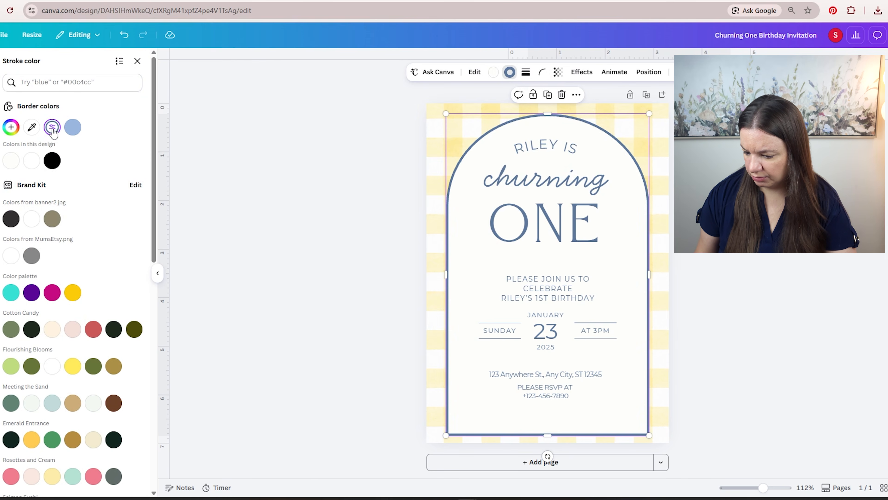
click(52, 127)
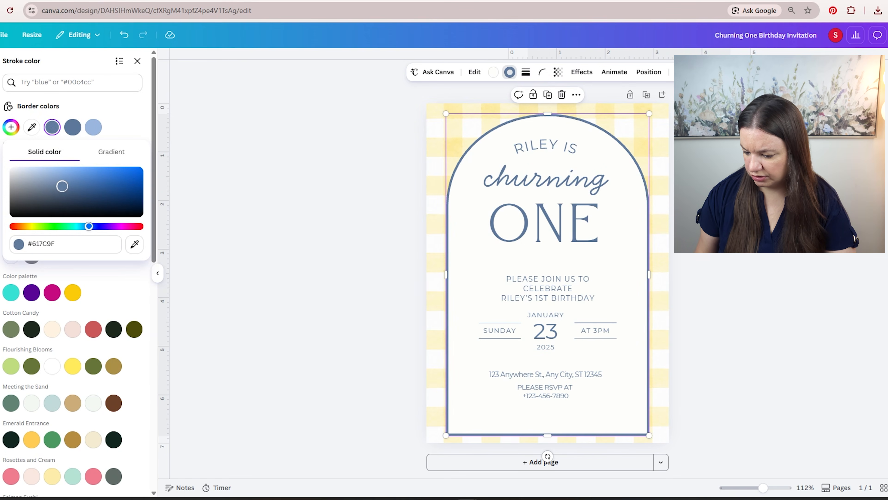
mouse_move(62, 186)
mouse_down()
mouse_move(53, 187)
mouse_move(64, 178)
mouse_move(51, 182)
mouse_up()
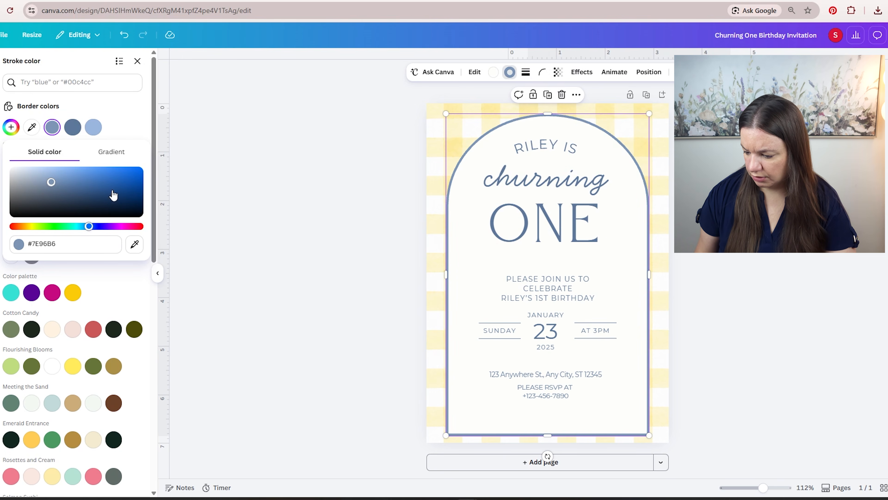
key(Escape)
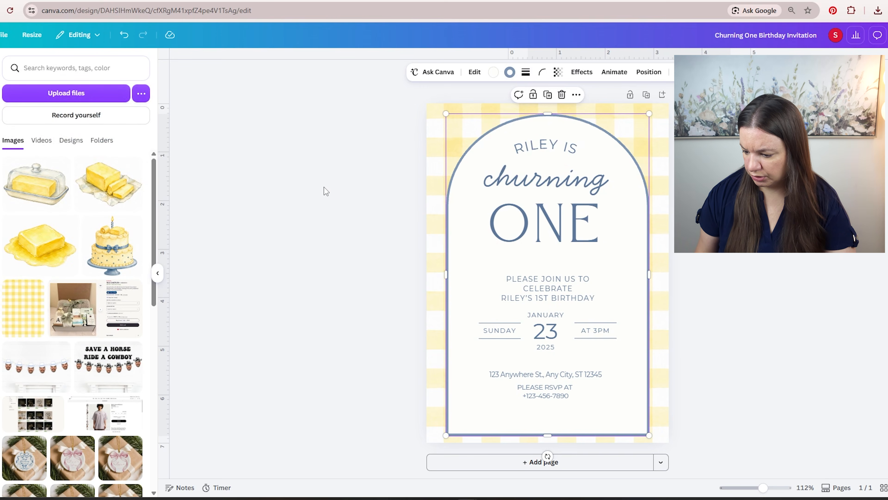
key(Escape)
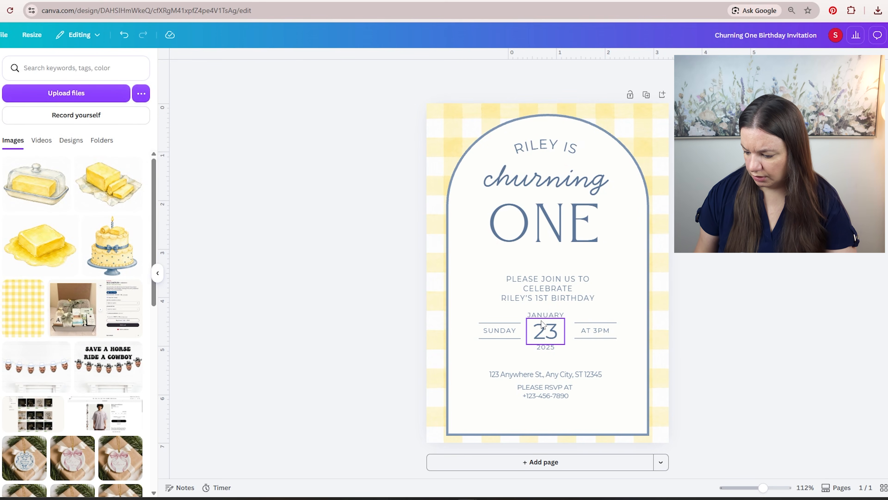
- Change the month above the "23" to "OCTOBER" and the year below it to "2026"
click(535, 338)
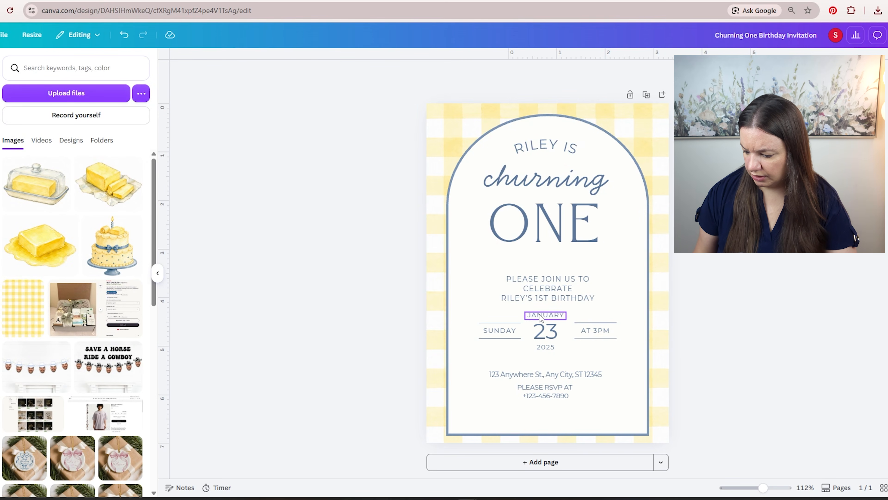
double_click(540, 314)
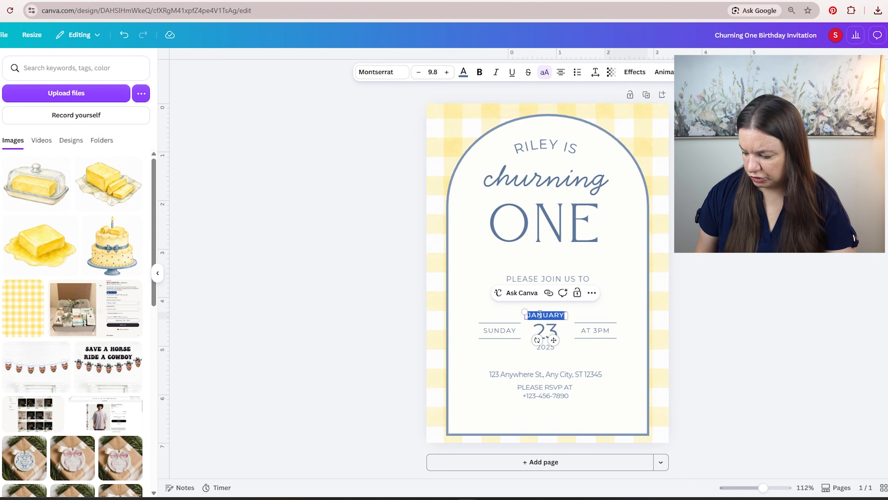
key(Caps_Lock)
text(O)
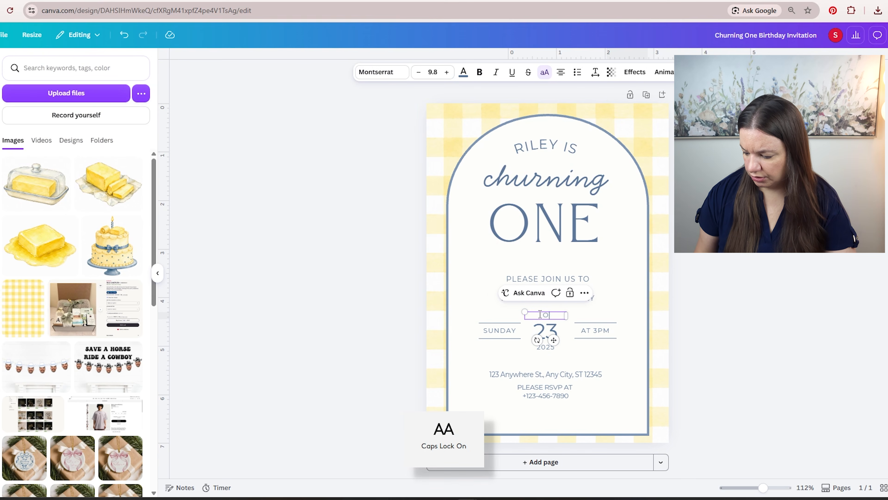
text(CTOBER)
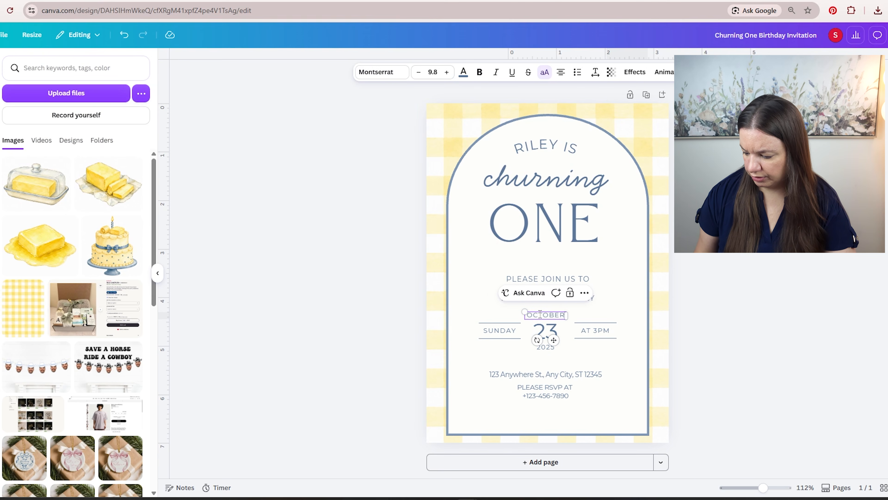
click(545, 349)
double_click(545, 347)
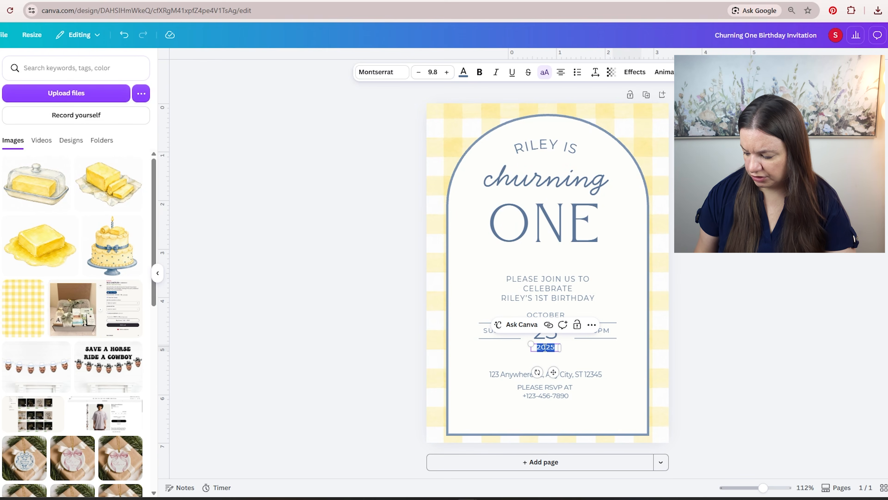
text(20)
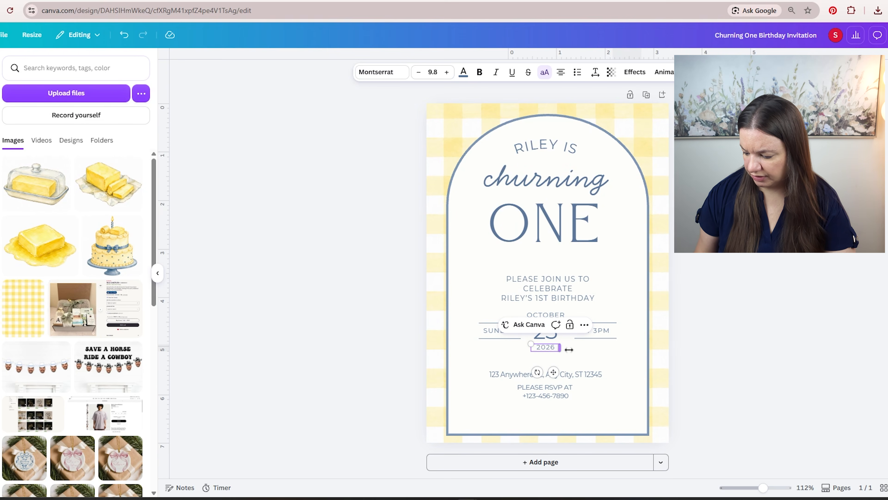
click(736, 334)
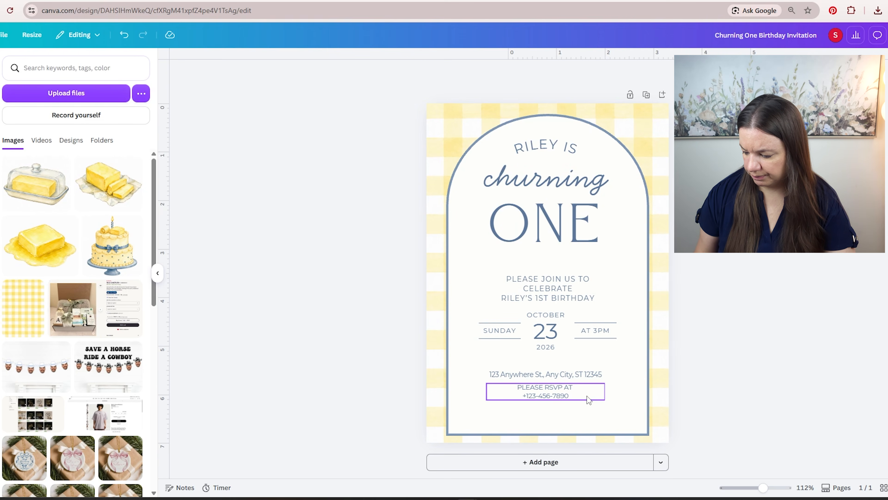
- Add the yellow birthday cake image, shrink it to roughly half size and place it in the invitation's lower-left corner
click(114, 256)
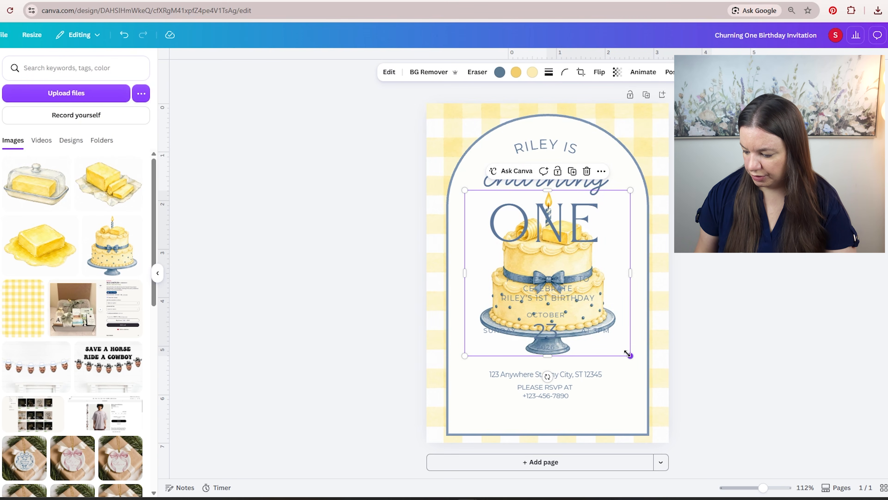
drag(628, 354, 556, 278)
drag(483, 265, 438, 414)
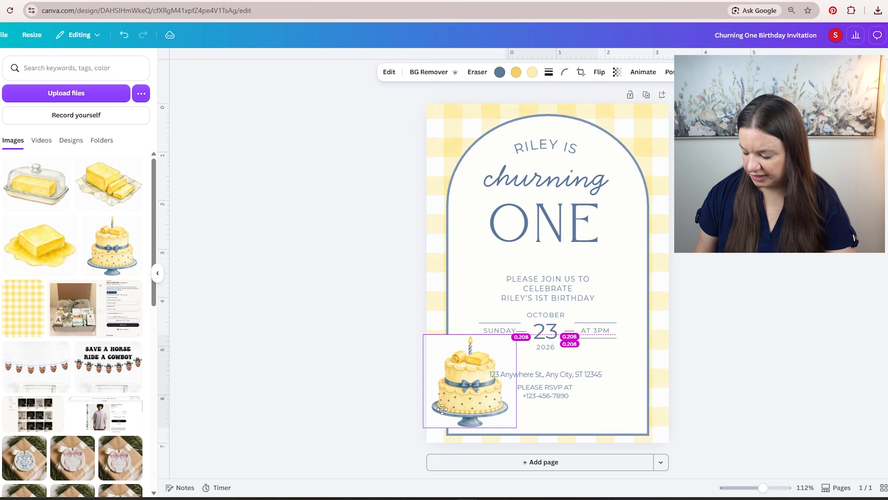
- Remove the background from the birthday cake image and refit it slightly larger in the invitation's lower-left corner
click(423, 75)
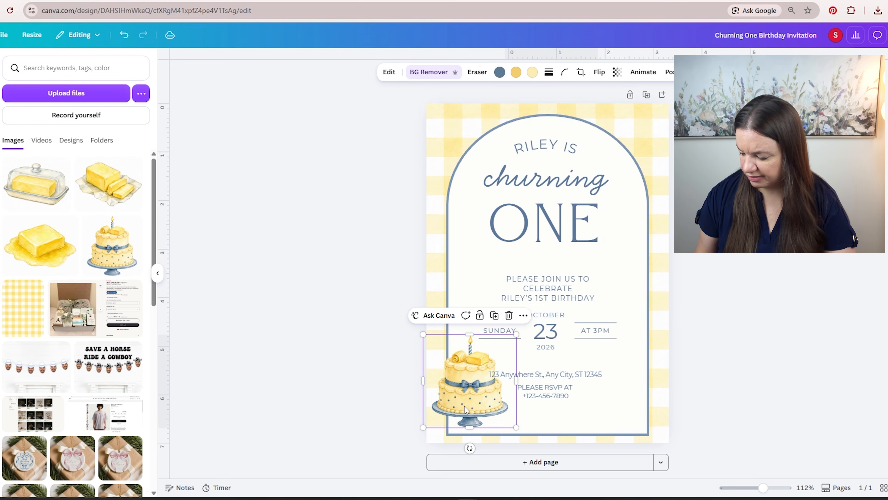
drag(466, 406, 454, 408)
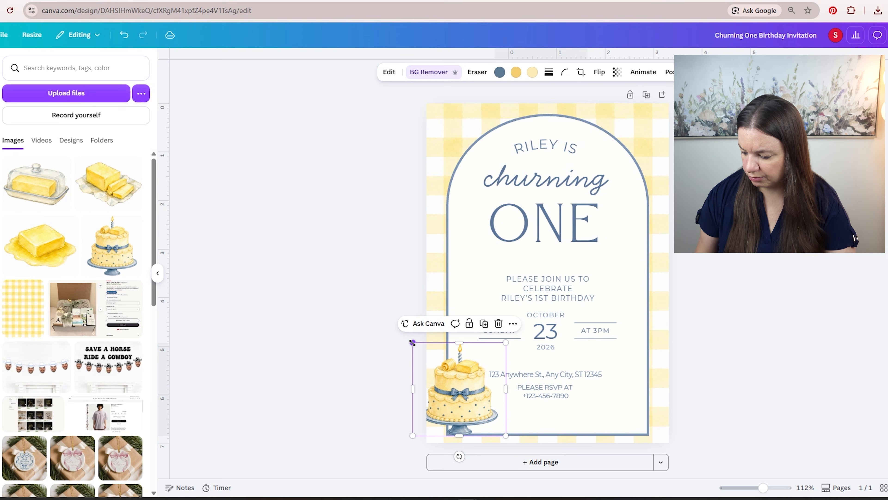
drag(413, 338, 410, 324)
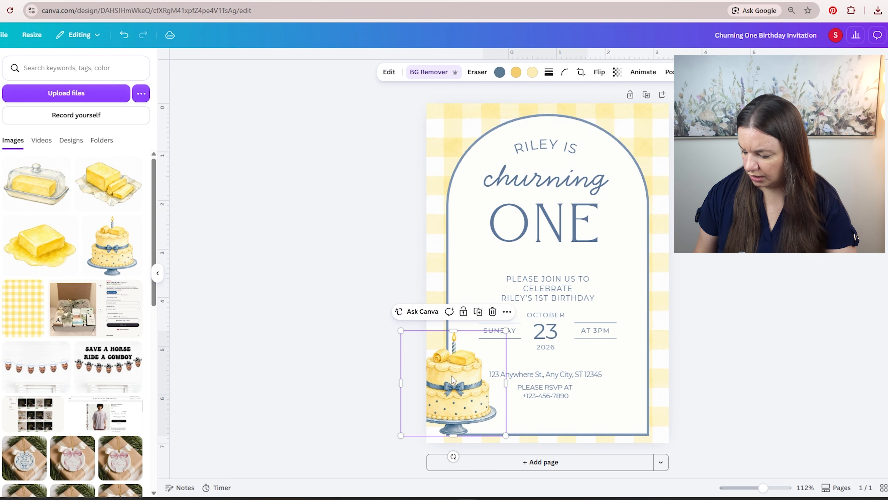
drag(451, 377, 458, 378)
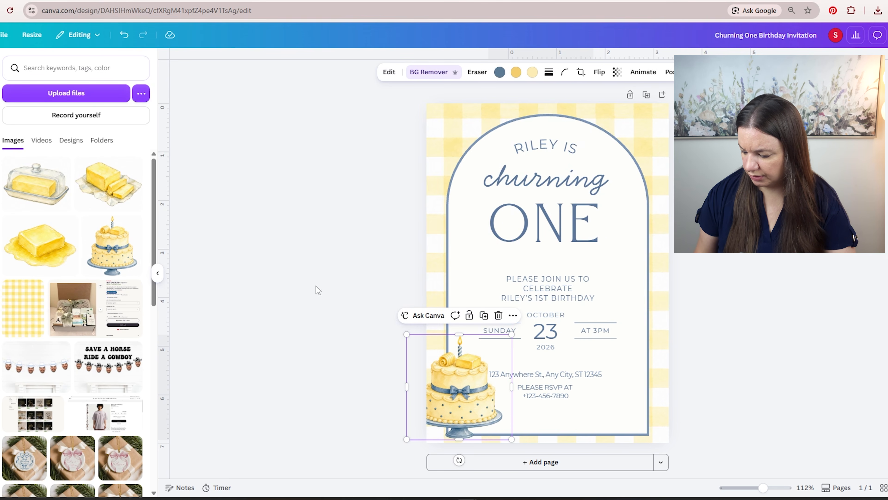
click(279, 211)
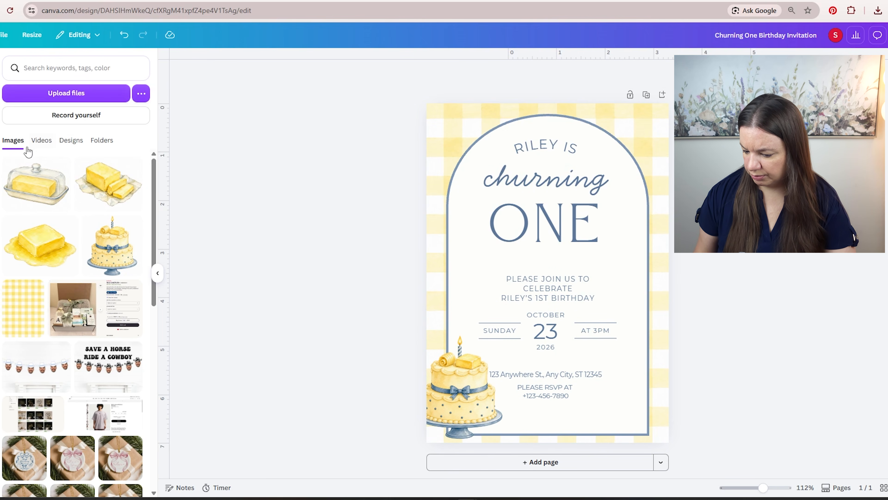
- Add the covered butter dish image with its background removed, at roughly half size, in the invitation's lower-right corner
click(35, 185)
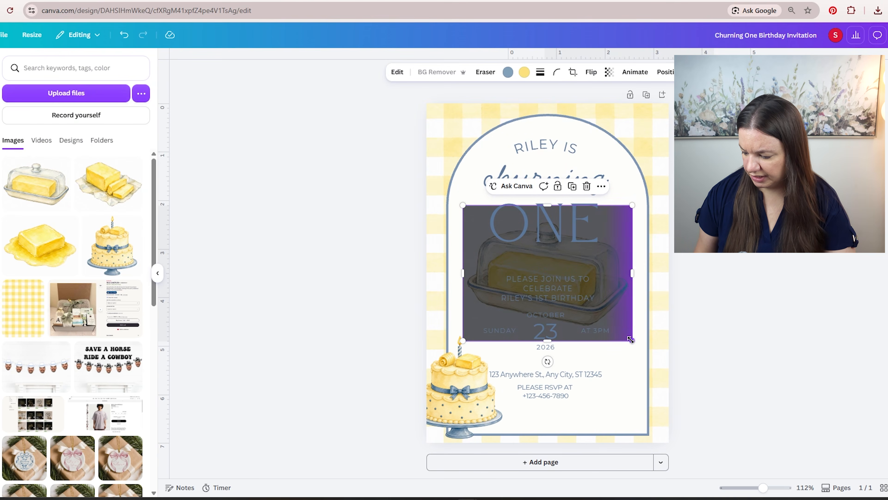
drag(631, 340, 556, 280)
drag(482, 260, 596, 426)
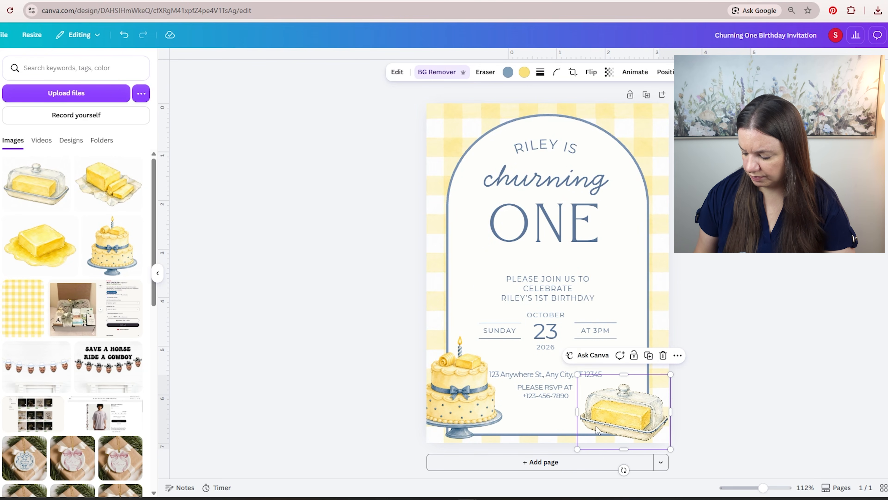
click(717, 303)
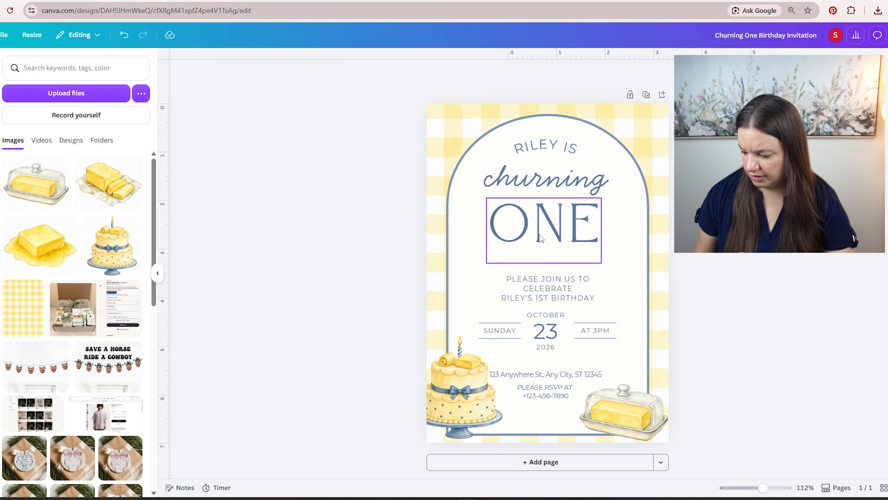
- Center the "churning" and "ONE" text boxes horizontally on the page
click(556, 193)
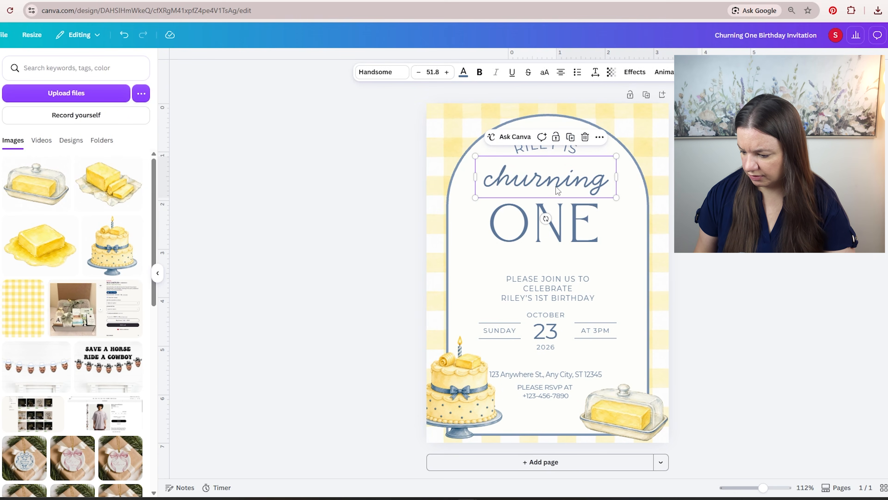
click(704, 72)
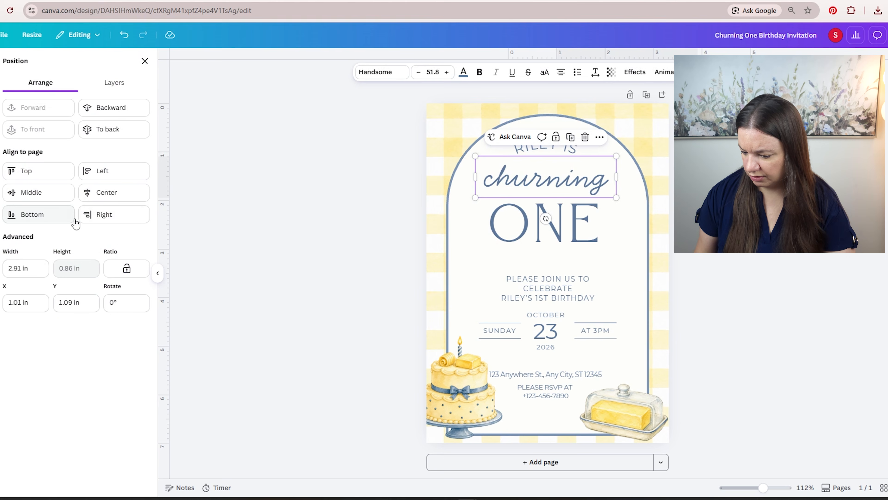
click(123, 195)
click(503, 229)
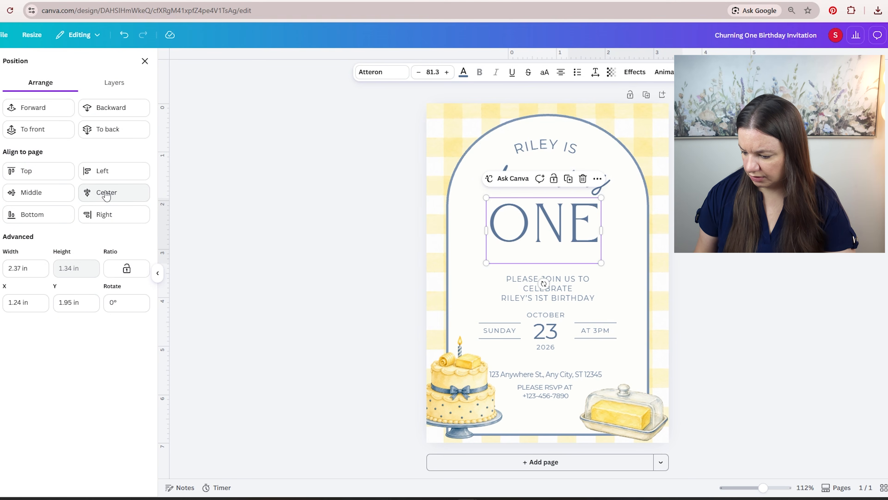
click(112, 192)
click(145, 61)
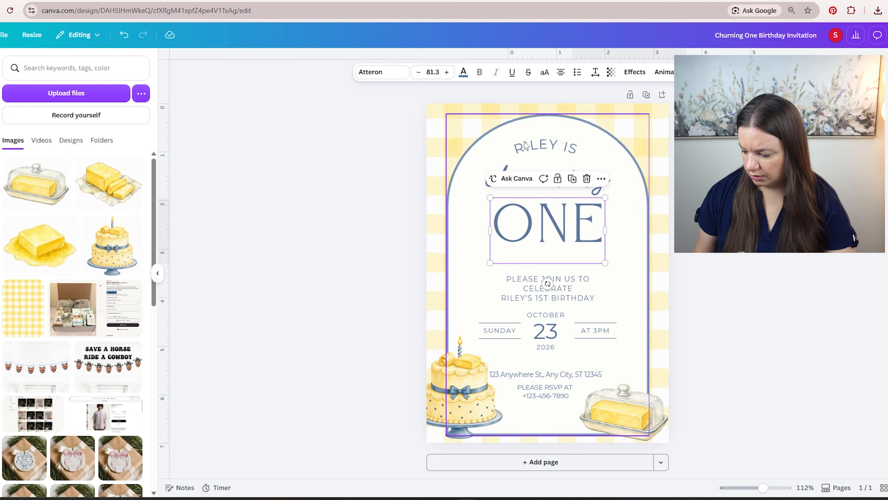
- Center the curved text line at the top of the arch horizontally on the page
click(546, 147)
click(704, 72)
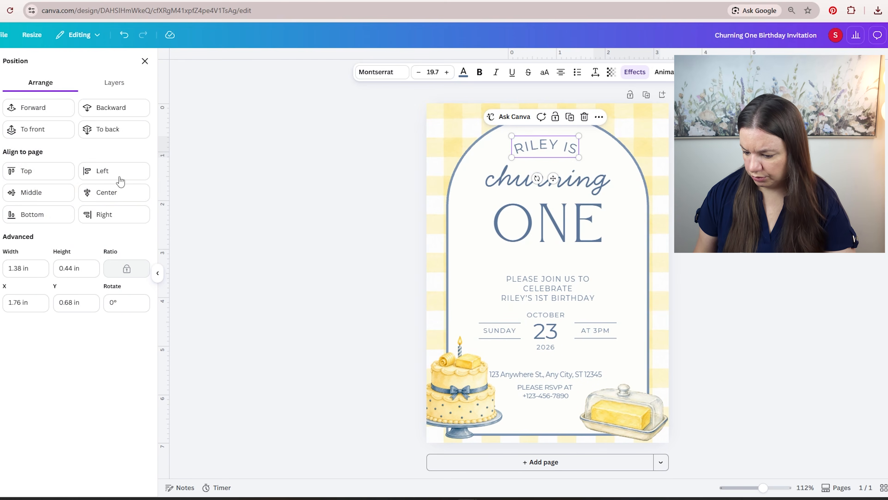
click(108, 192)
click(144, 60)
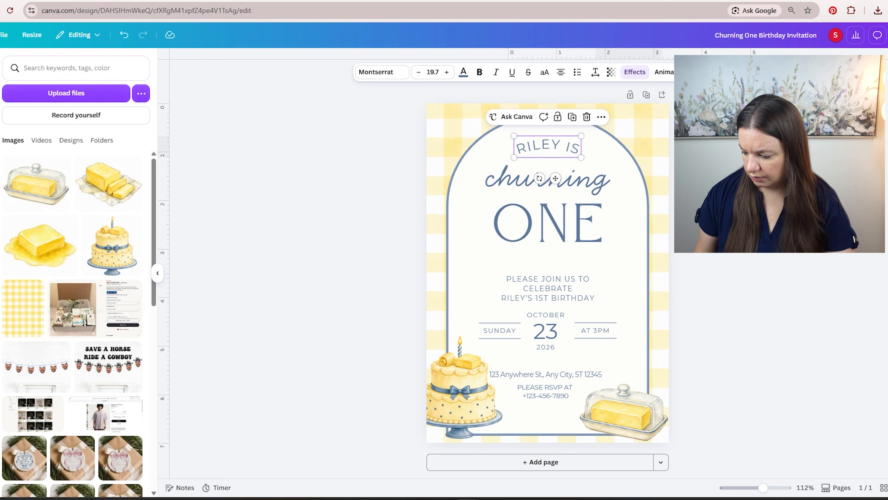
click(713, 168)
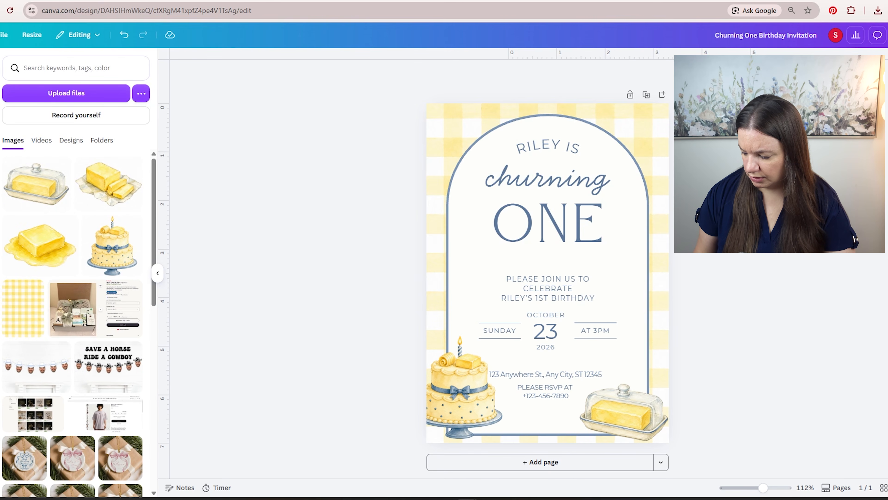
- Try the melting butter block image without its background, small in the upper-right corner and beside the cake, and delete it
click(36, 254)
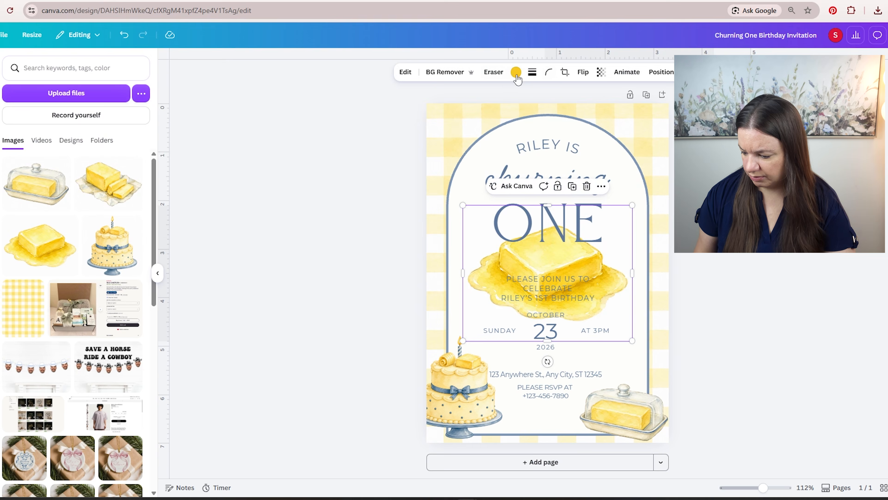
click(450, 74)
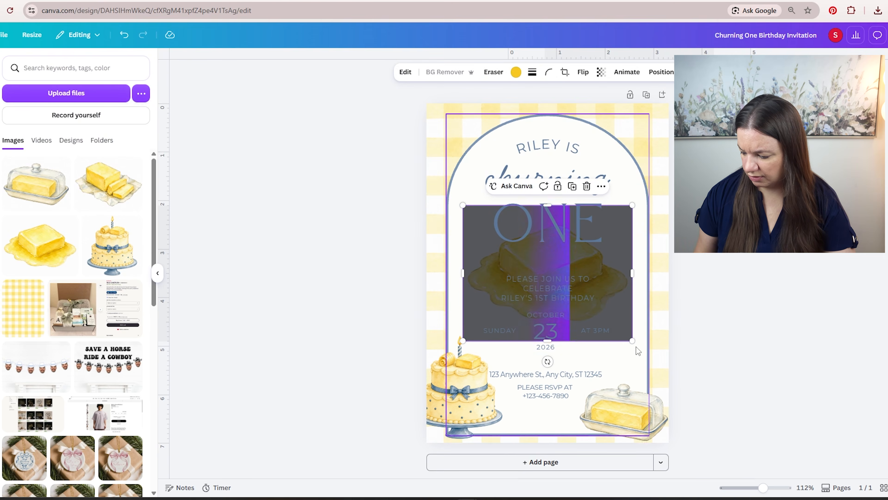
drag(631, 341, 544, 274)
drag(488, 257, 620, 158)
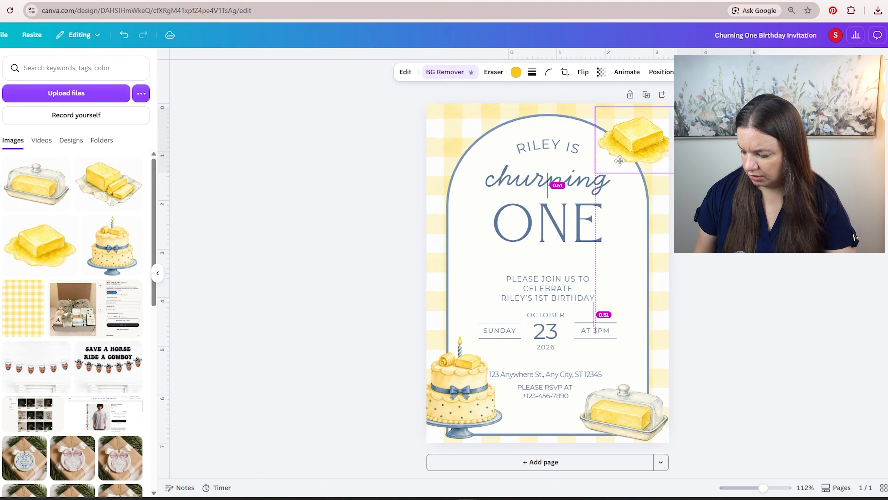
drag(675, 172, 660, 162)
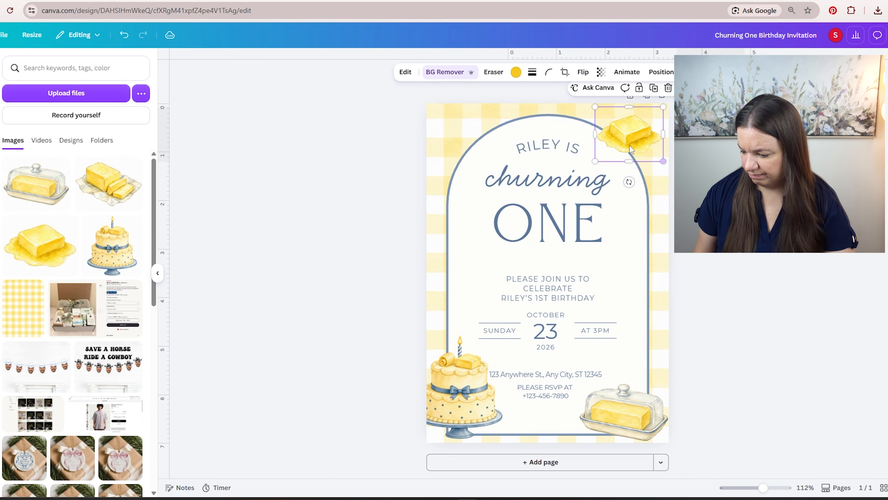
drag(634, 135, 503, 425)
click(706, 157)
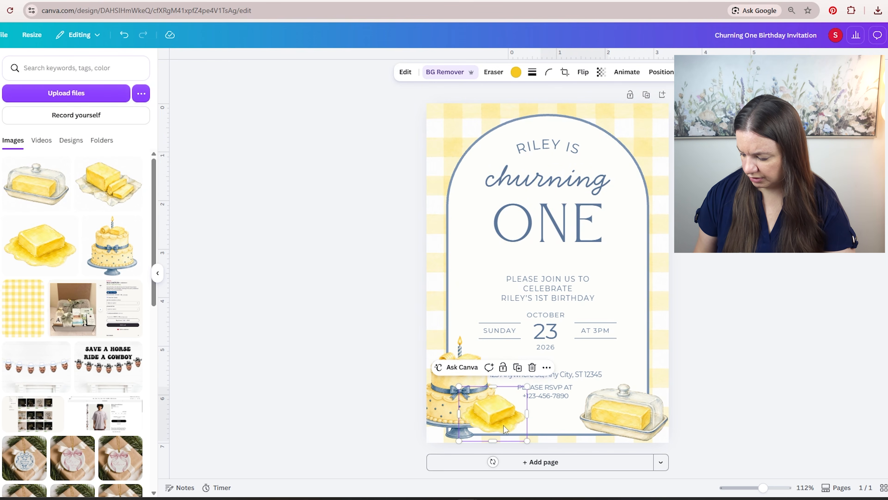
key(Delete)
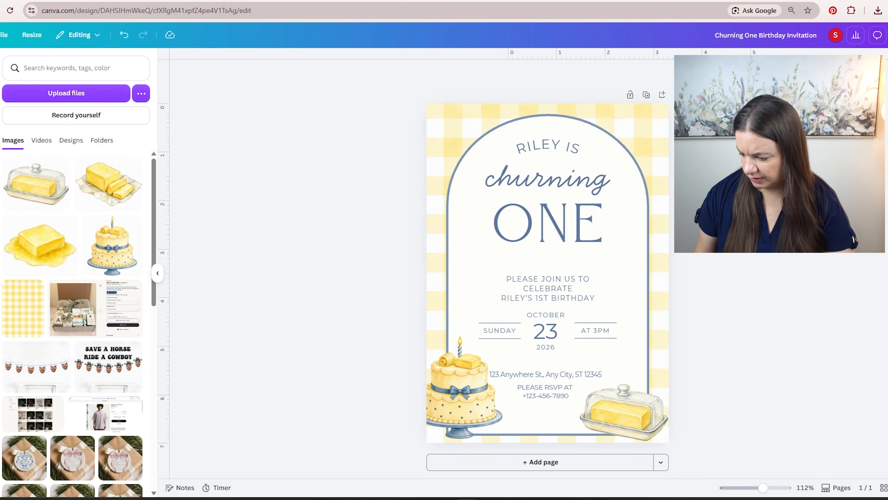
- Try the light yellow from the gingham's photo colors as the arch's stroke color and undo it
click(616, 137)
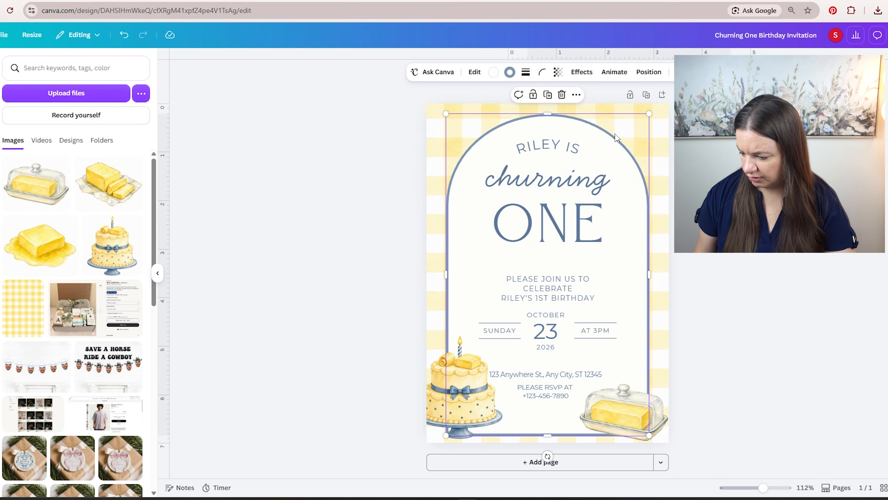
click(509, 72)
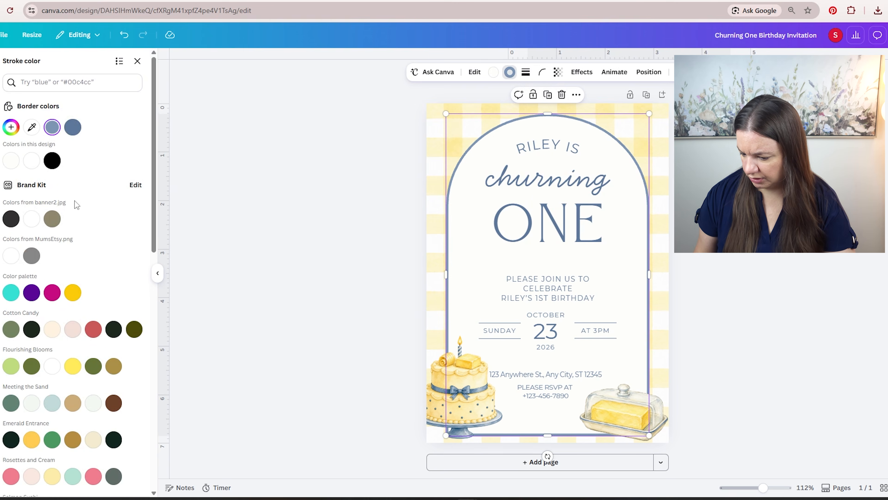
scroll(96, 332, down, 5)
scroll(97, 331, down, 8)
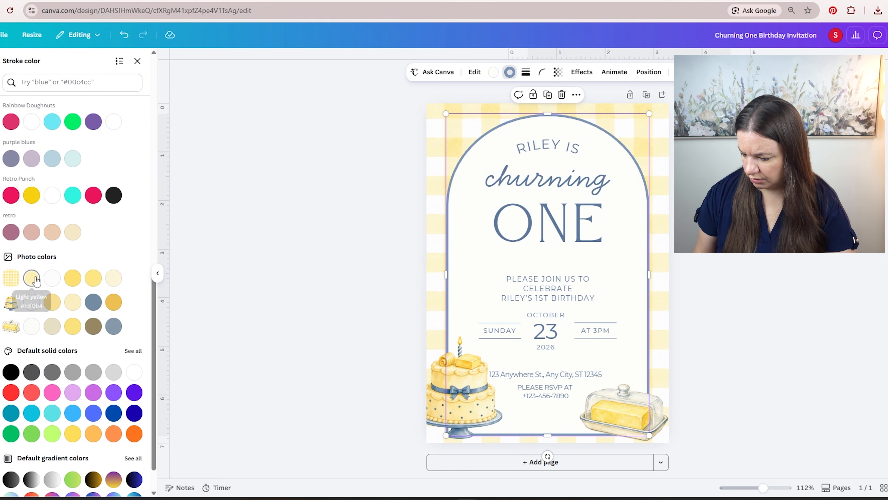
click(31, 278)
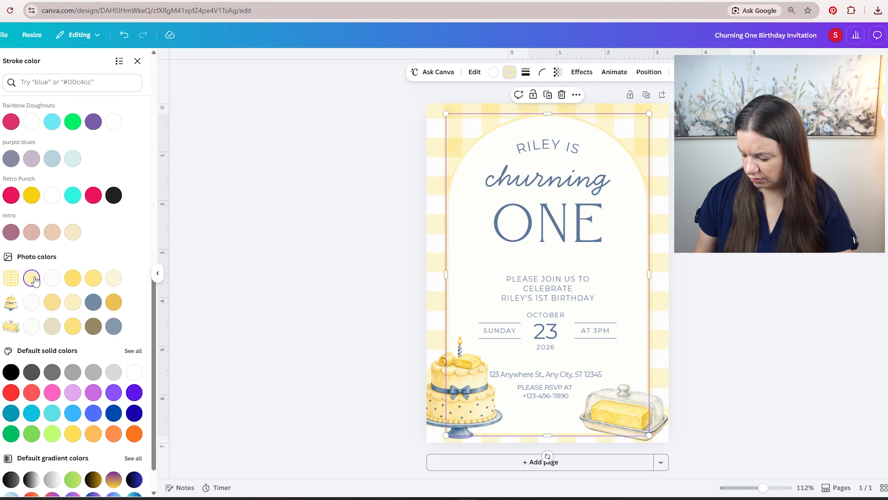
click(124, 35)
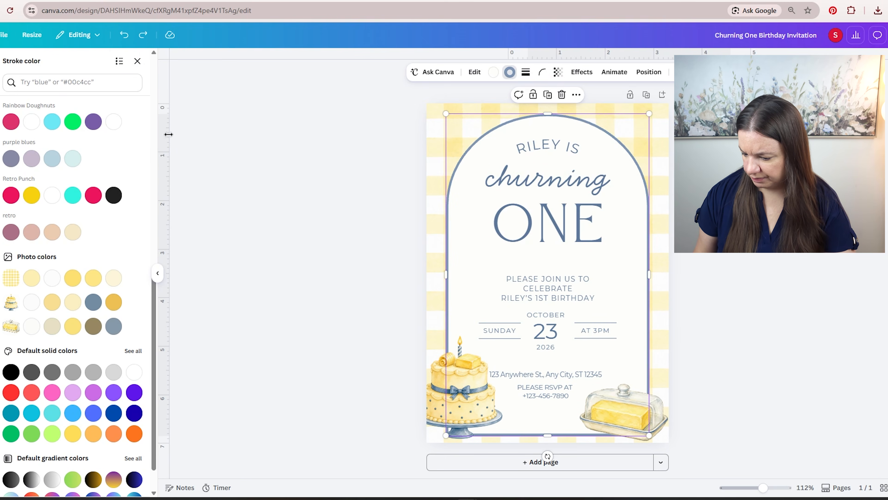
- Recolor the gingham background with the light yellow from its photo colors and set its transparency to 100
click(443, 120)
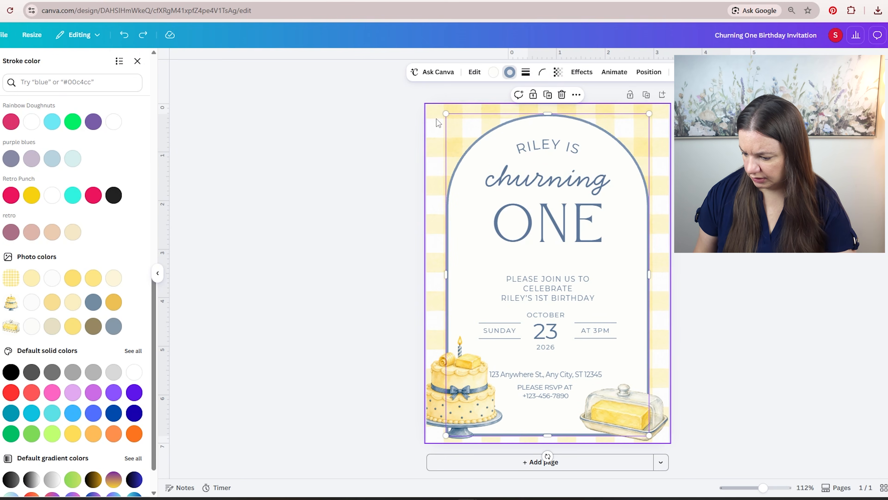
click(516, 72)
scroll(100, 198, down, 10)
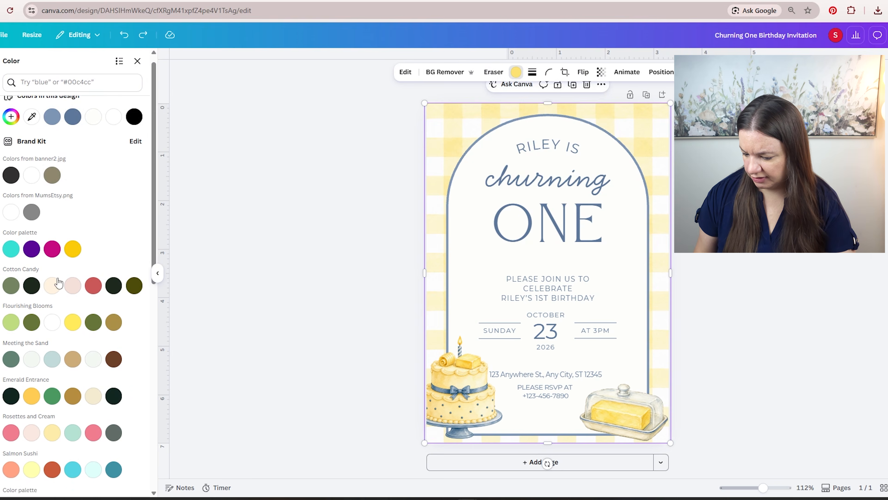
click(34, 326)
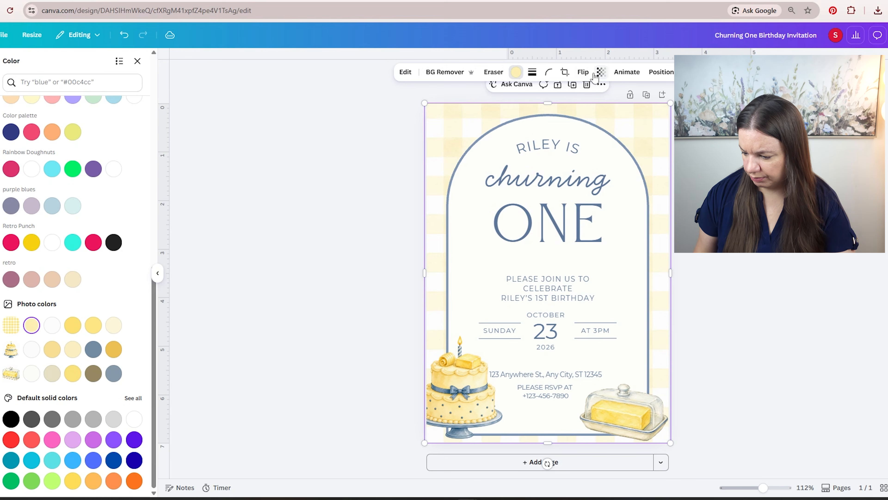
click(601, 72)
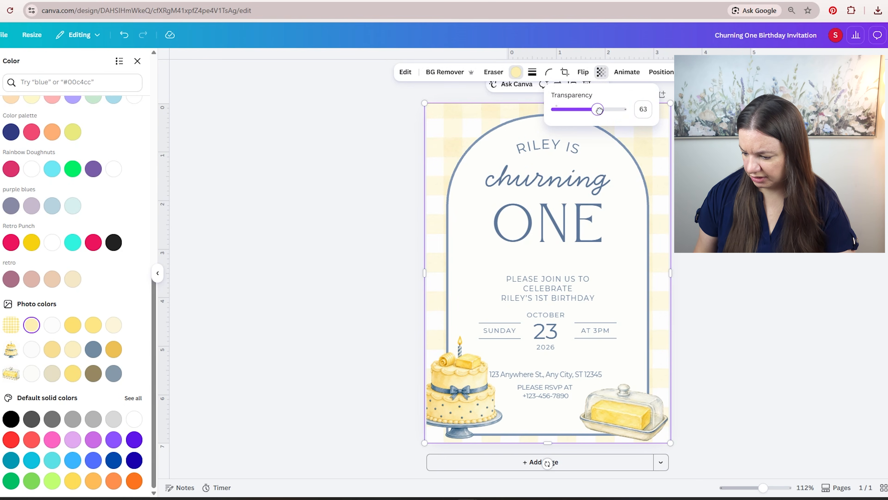
drag(599, 110, 629, 105)
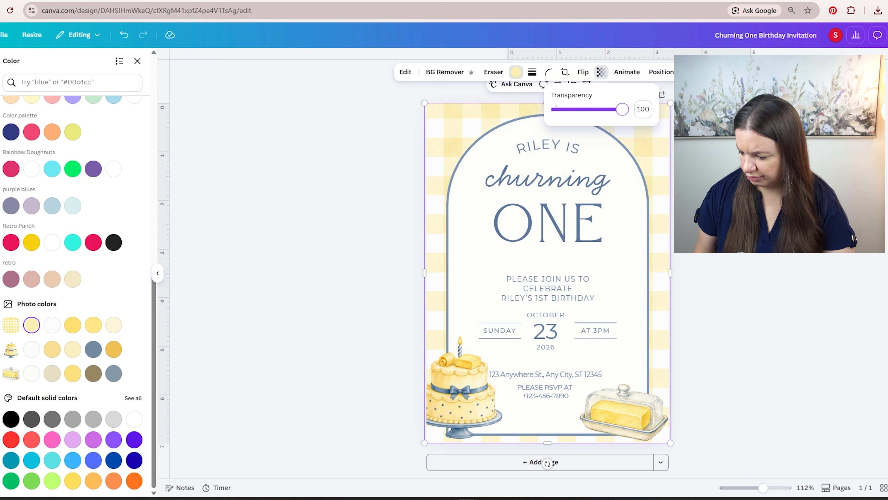
click(660, 196)
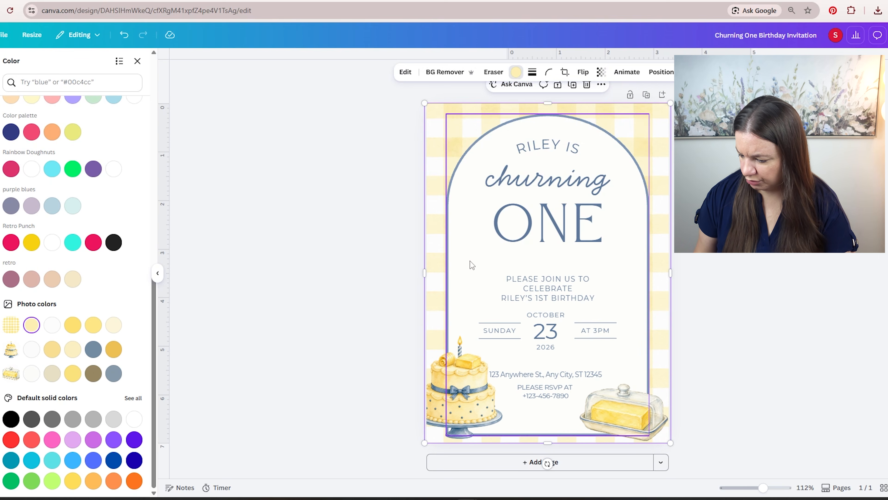
- Fill the arch with the palest cream from the gingham's photo colors
click(503, 166)
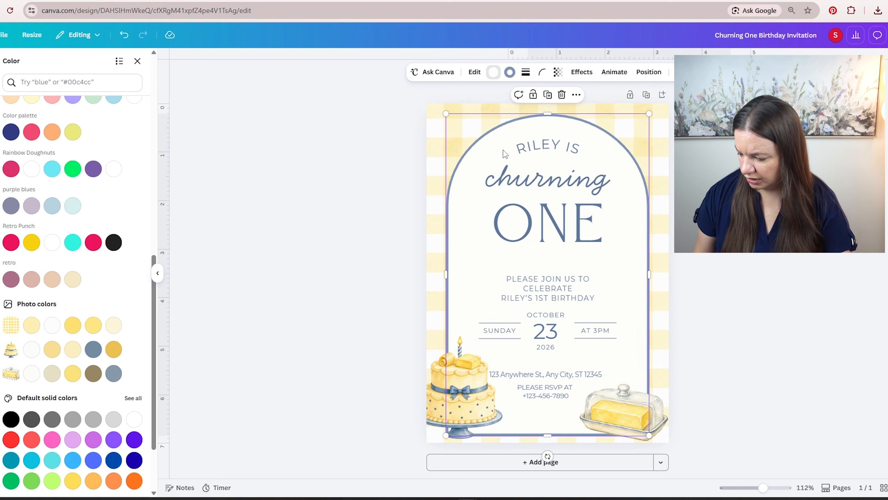
click(493, 74)
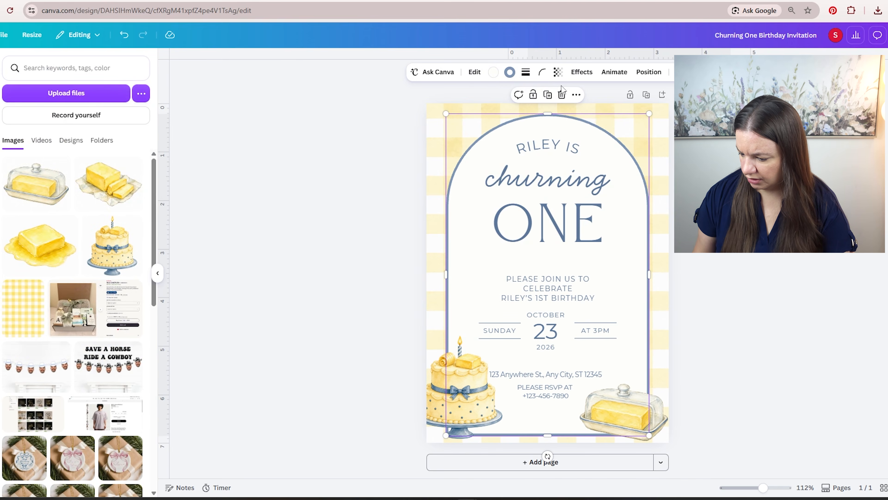
click(493, 73)
scroll(75, 293, down, 5)
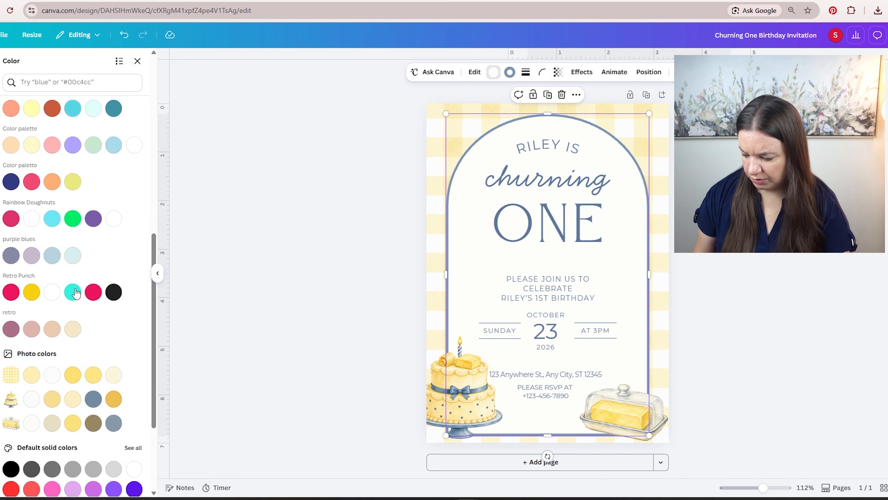
scroll(76, 294, down, 3)
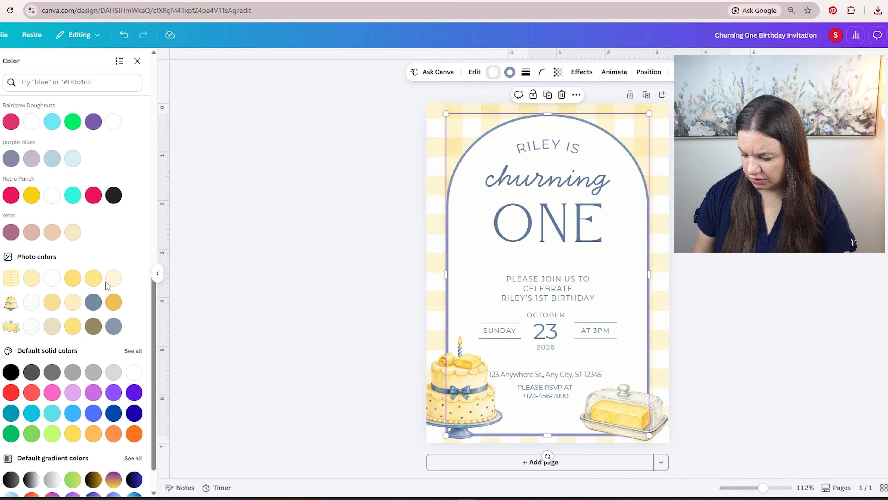
click(118, 282)
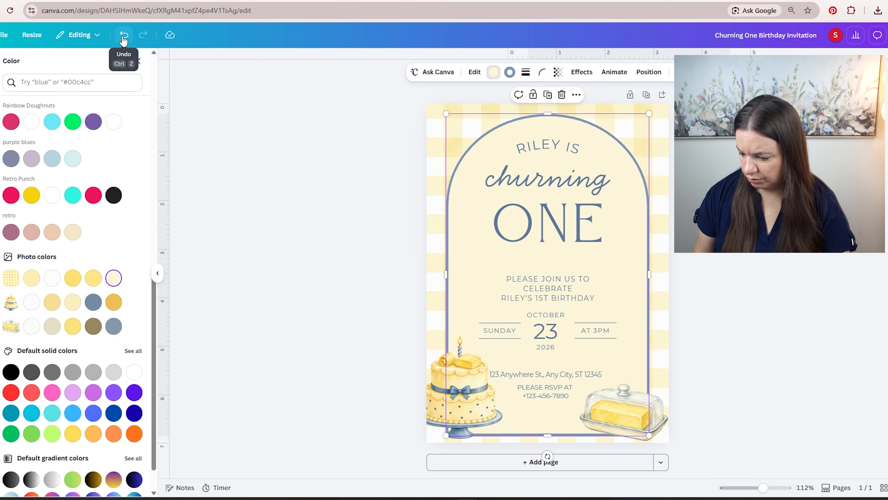
- Lighten the arch's fill to the custom cream color #FFFDF4
click(493, 74)
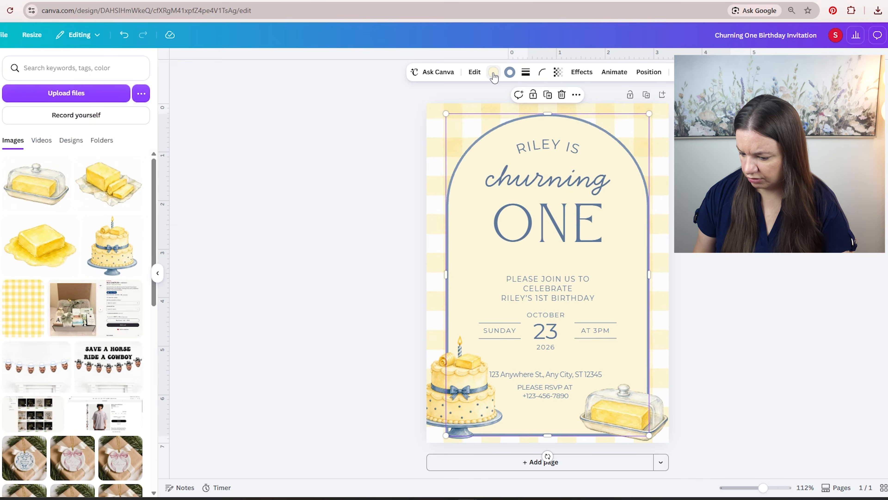
click(493, 74)
click(73, 126)
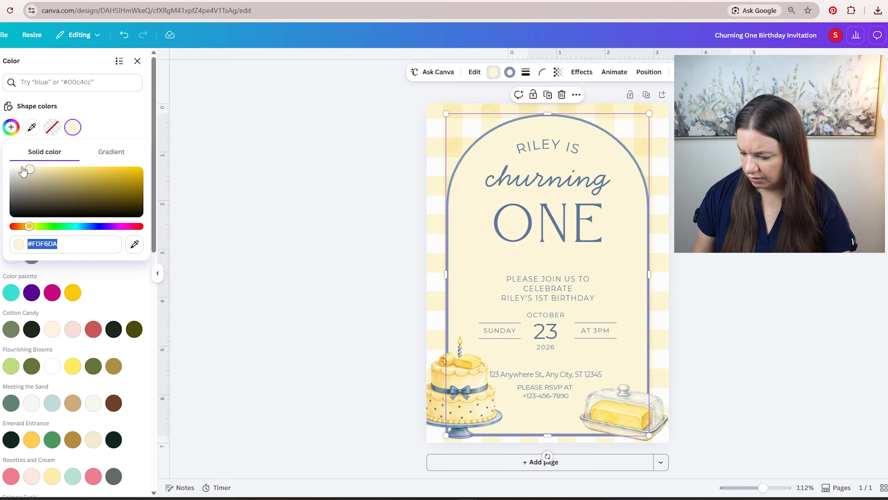
drag(23, 172, 22, 169)
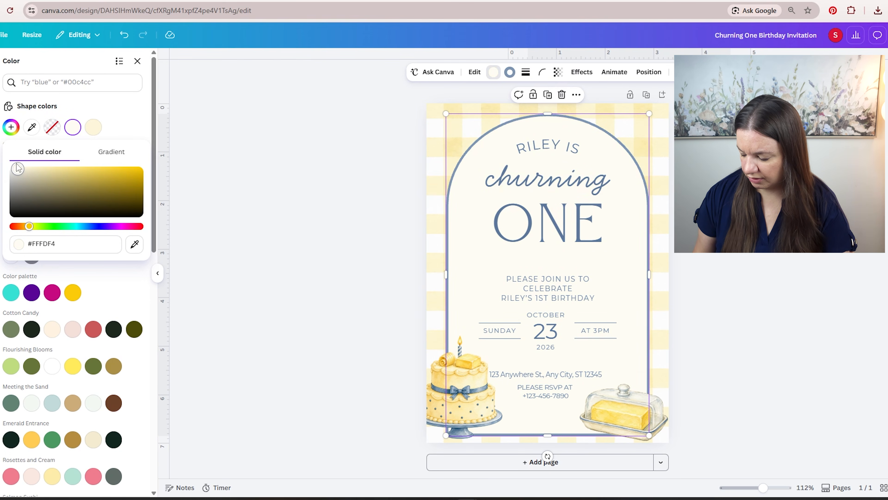
click(137, 61)
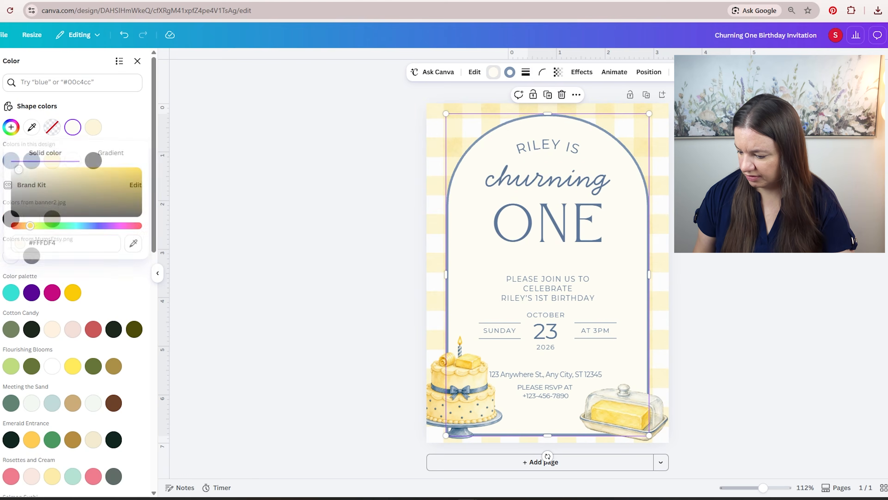
click(785, 242)
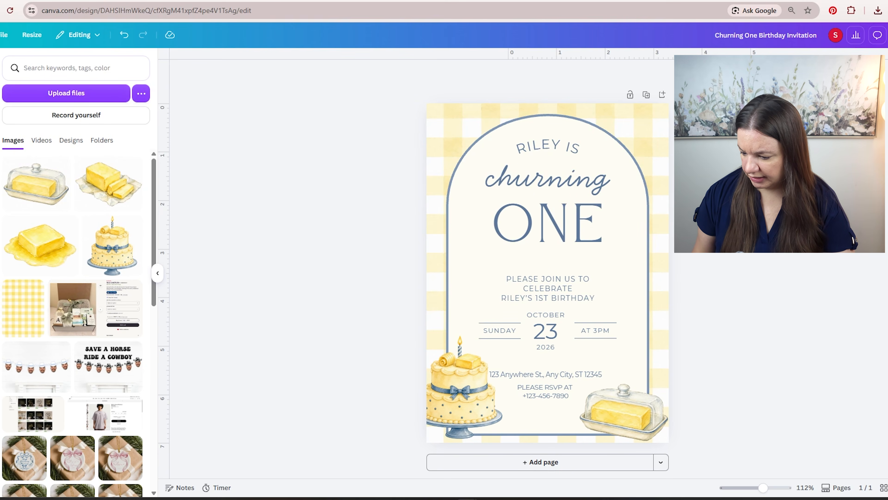
- Upload the yellow balloon image, add it to the invitation and remove its background
drag(65, 199, 56, 227)
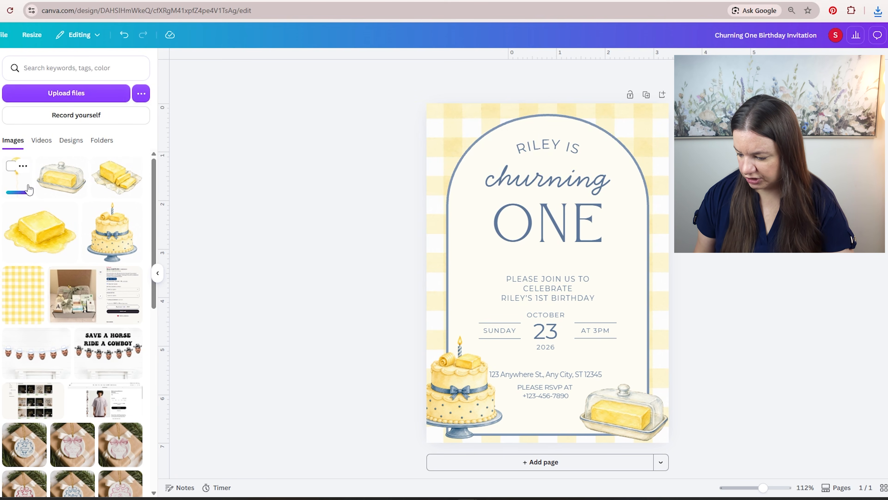
click(17, 177)
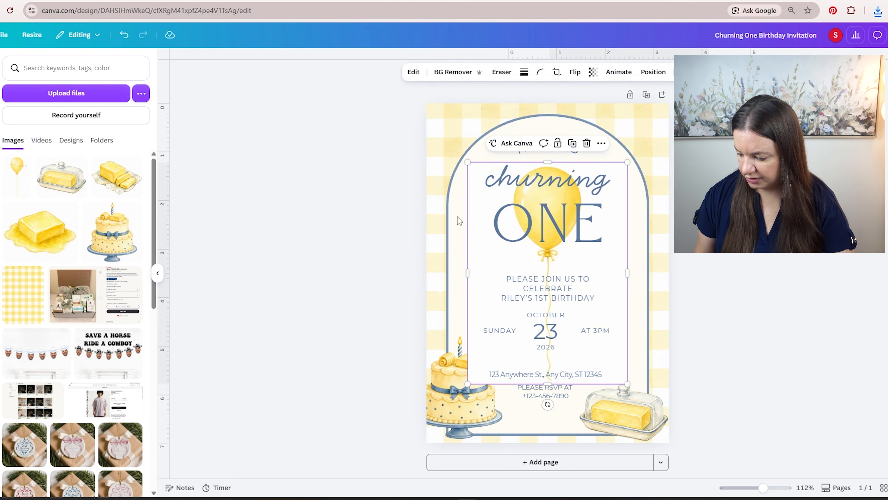
click(445, 71)
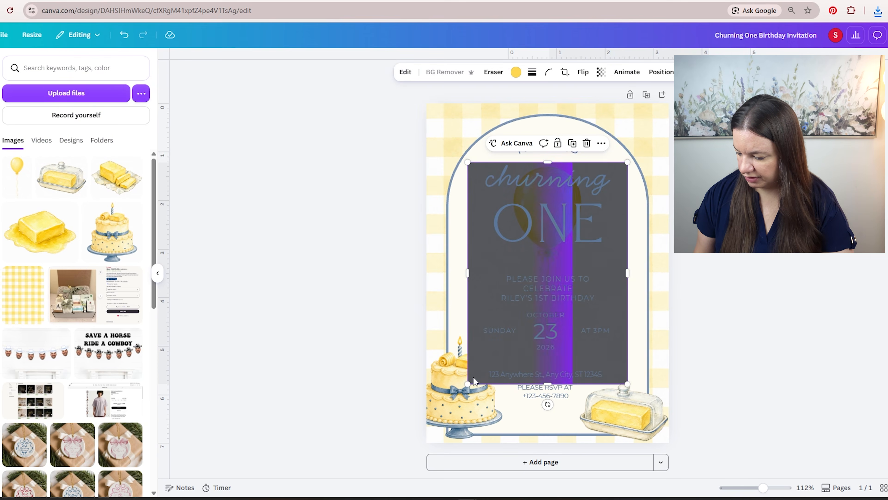
- Resize the balloon to about 2.51 by 3.49 in and place it above the butter dish, tilted about 3.5°
drag(468, 383, 560, 314)
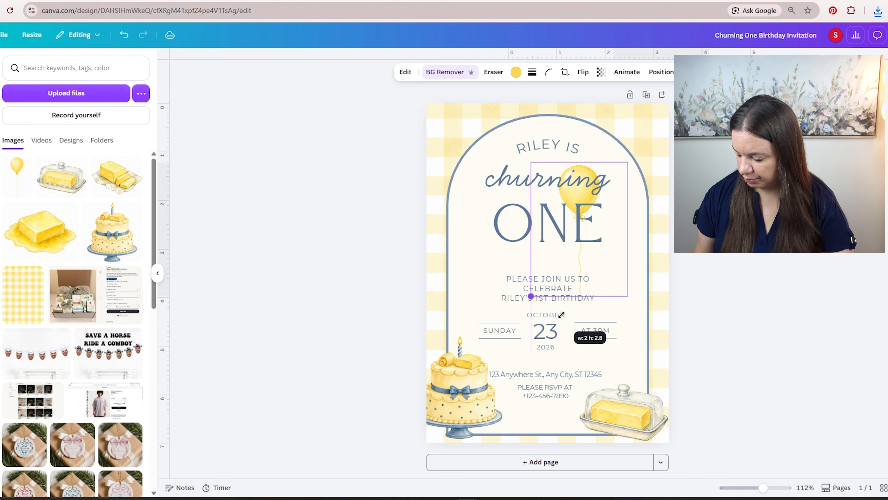
drag(626, 193, 672, 313)
drag(679, 277, 713, 229)
drag(647, 254, 638, 266)
mouse_move(640, 432)
mouse_down()
mouse_move(656, 453)
mouse_move(635, 432)
mouse_up()
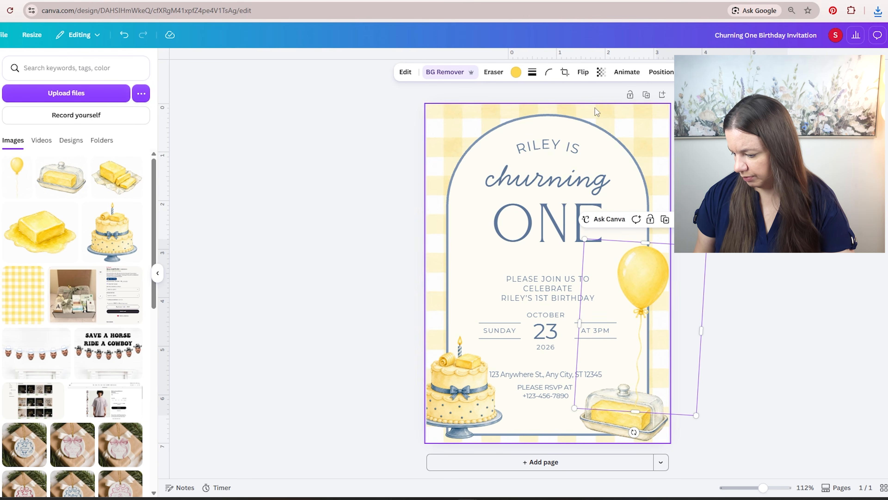
- Send the balloon backward behind the butter dish and enlarge it to about 2.63 by 3.65 in
click(661, 71)
click(115, 109)
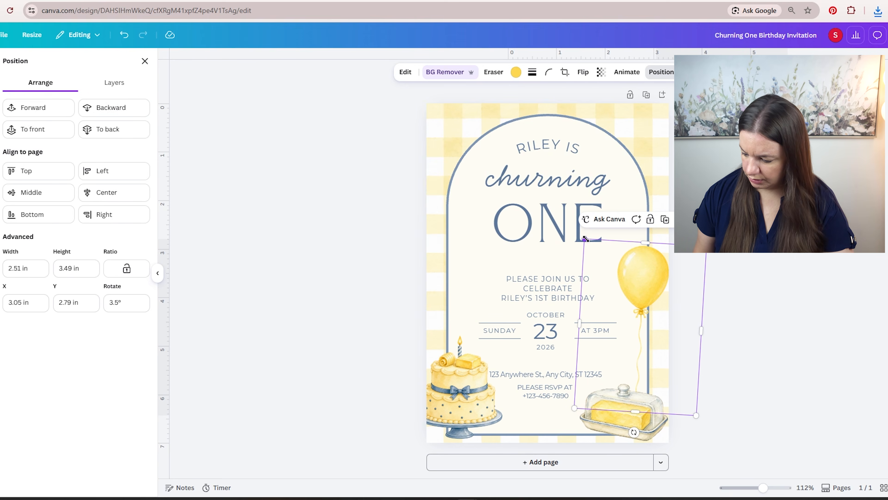
drag(584, 239, 579, 231)
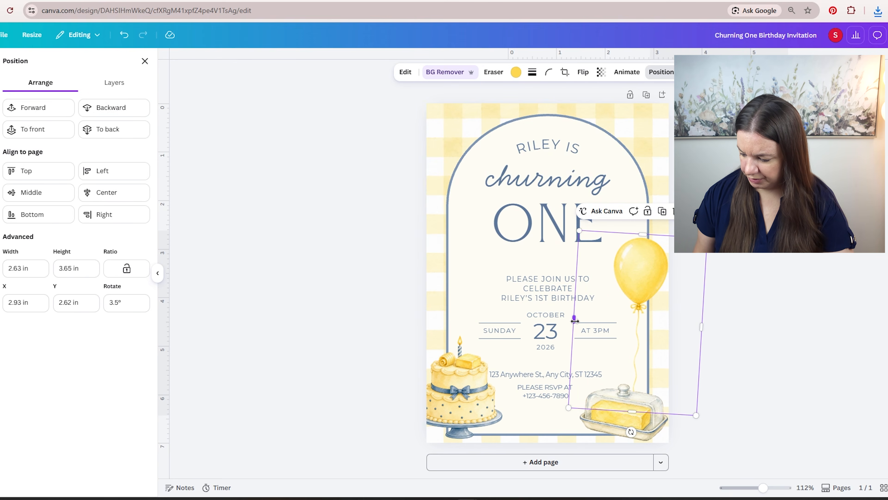
- Crop the balloon image's empty sides to a width of about 1.61 in and move it slightly up
drag(575, 320, 601, 320)
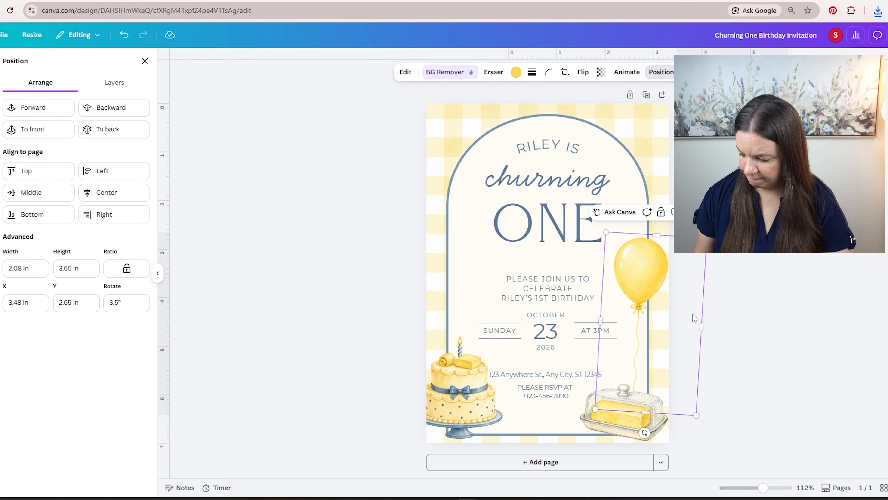
drag(703, 322, 678, 324)
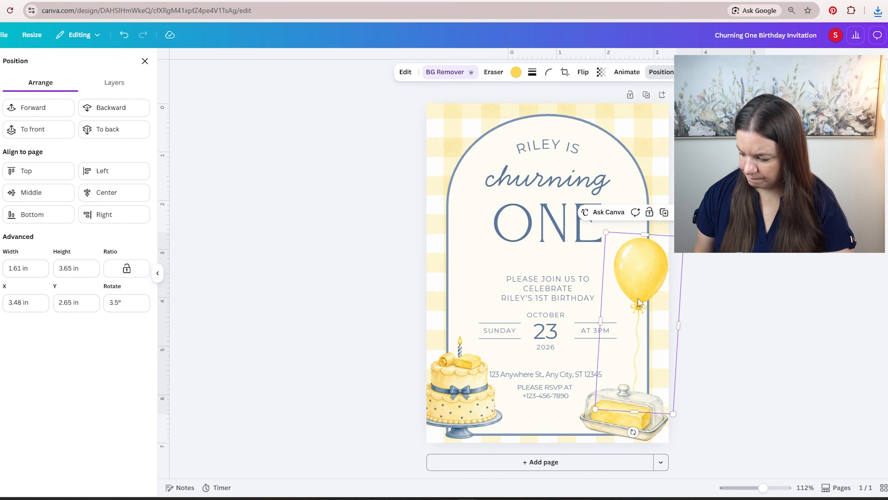
drag(638, 296, 635, 285)
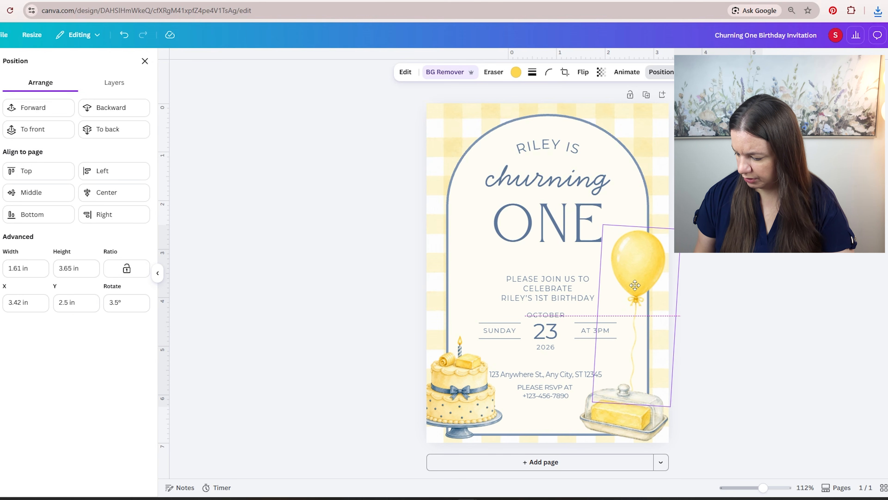
click(771, 262)
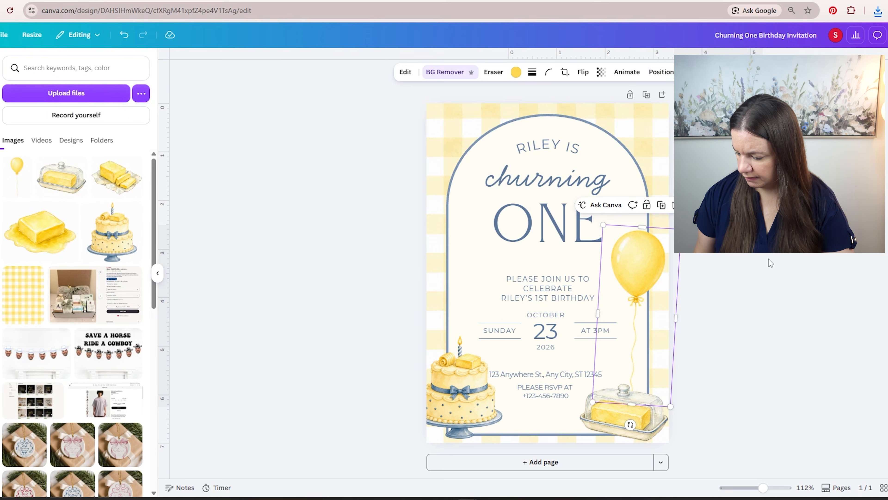
- Shrink the balloon slightly, shift it toward the page's right edge and tilt it further clockwise
click(657, 257)
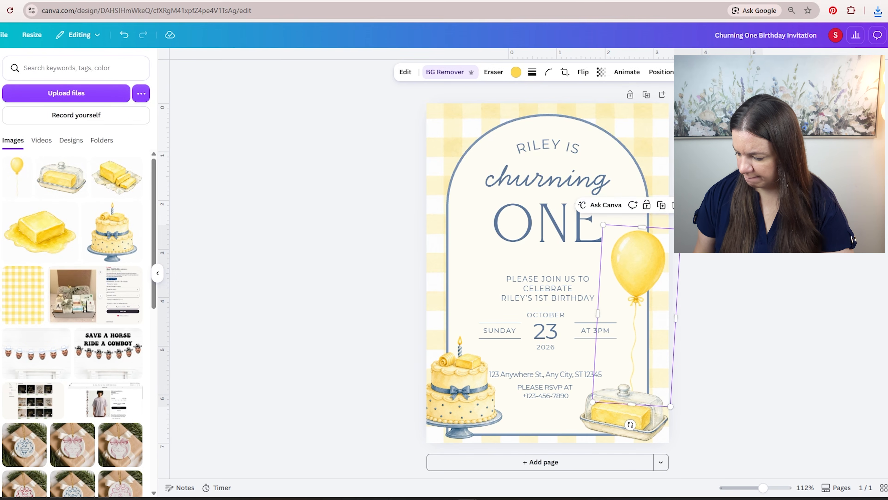
drag(680, 229, 674, 241)
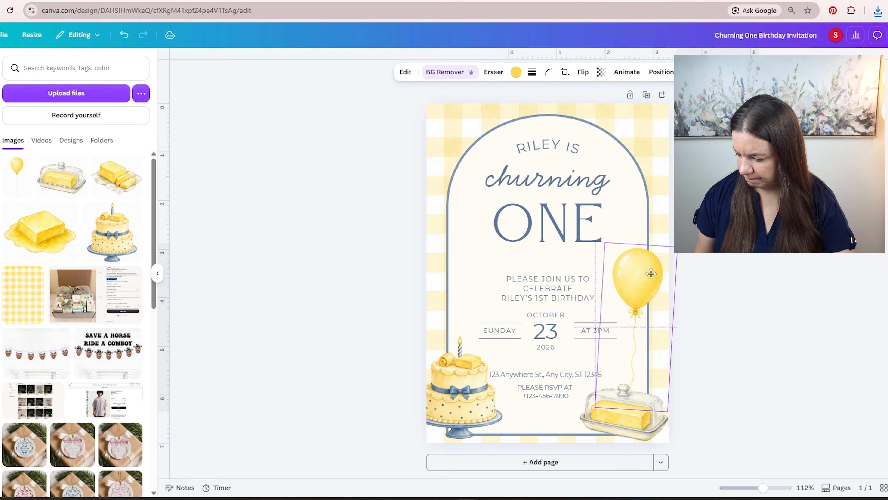
drag(632, 268, 641, 271)
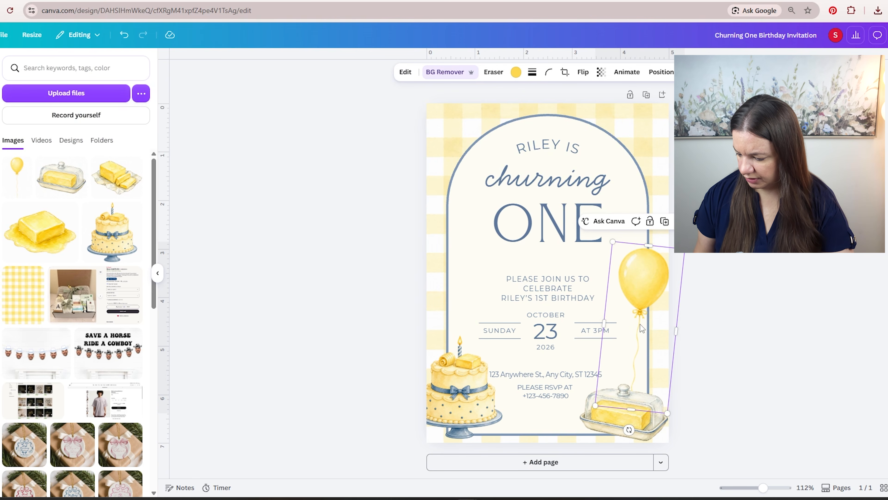
drag(630, 433, 624, 429)
click(781, 307)
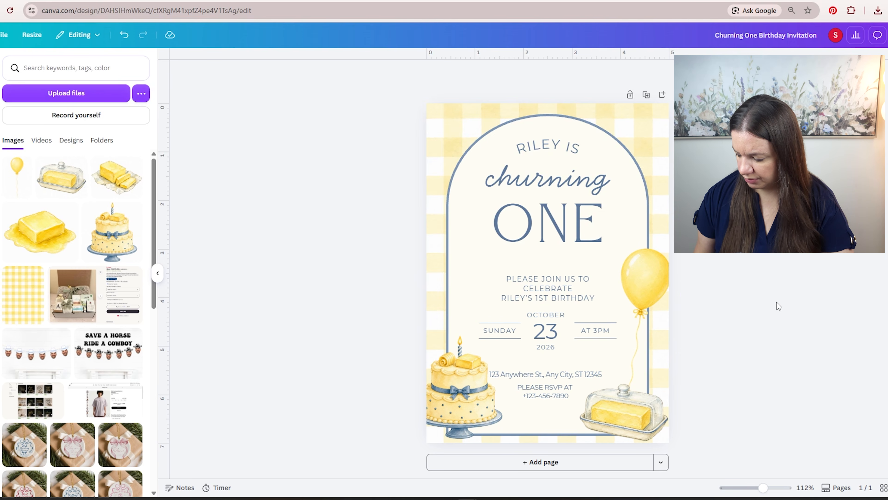
- Crop the lower end of the balloon's string and move the balloon down closer to the butter dish
click(640, 336)
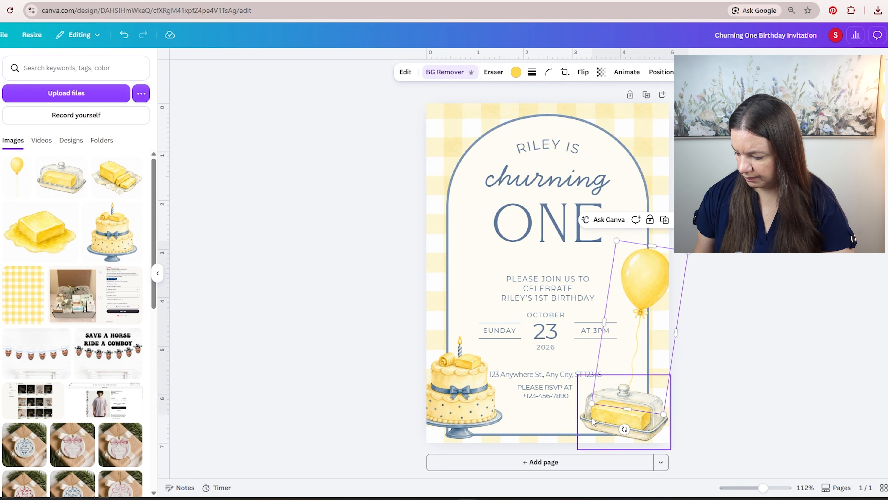
drag(629, 408, 632, 378)
drag(654, 282, 649, 303)
click(756, 270)
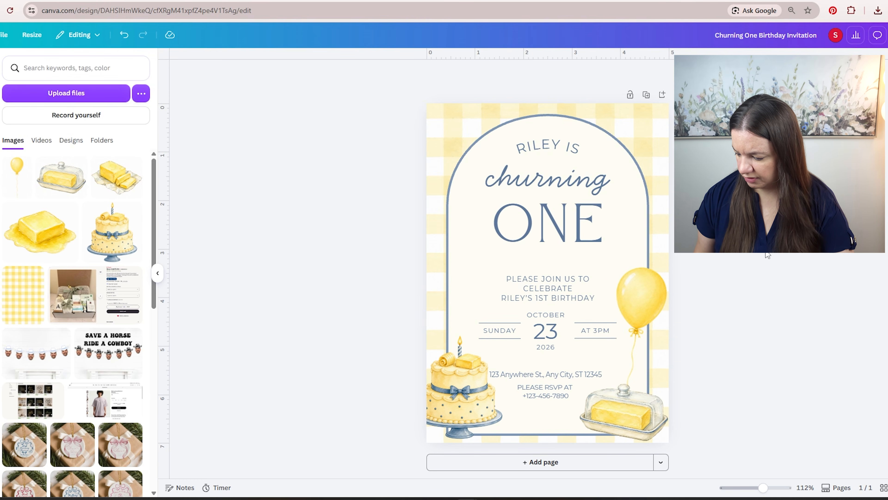
- Nudge the balloon slightly to the right and tilt it a little further clockwise
drag(650, 297, 654, 296)
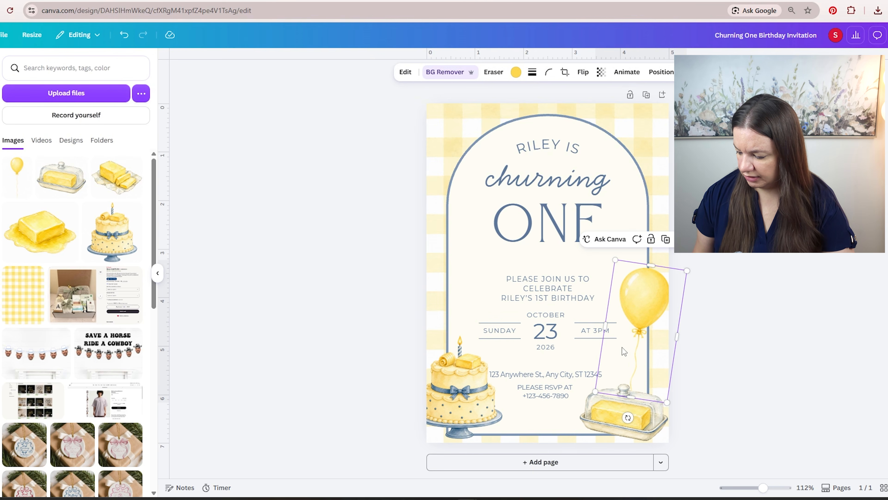
drag(628, 417, 625, 417)
click(735, 338)
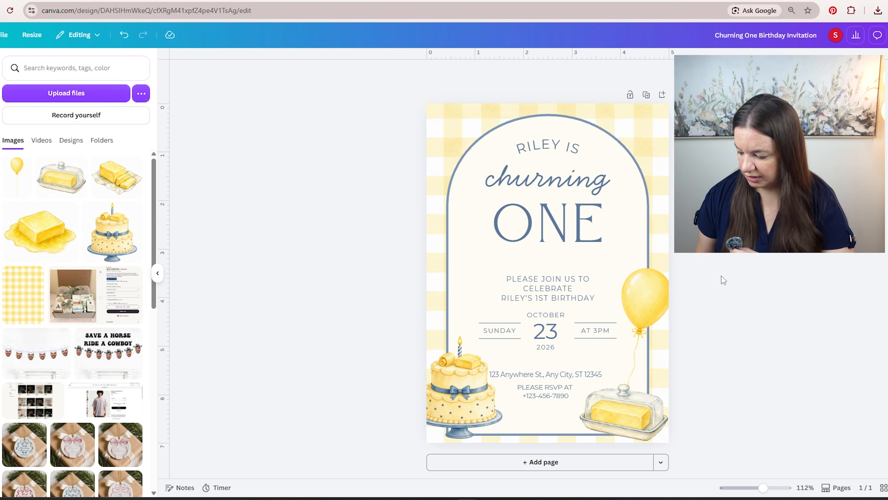
- Add a second page with a copy of the yellow gingham background
click(654, 123)
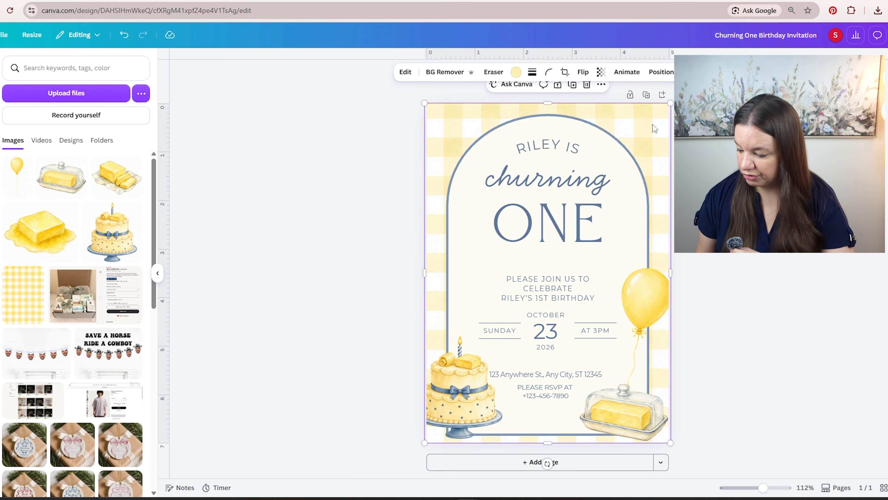
click(586, 466)
key(ctrl+v)
scroll(734, 304, up, 10)
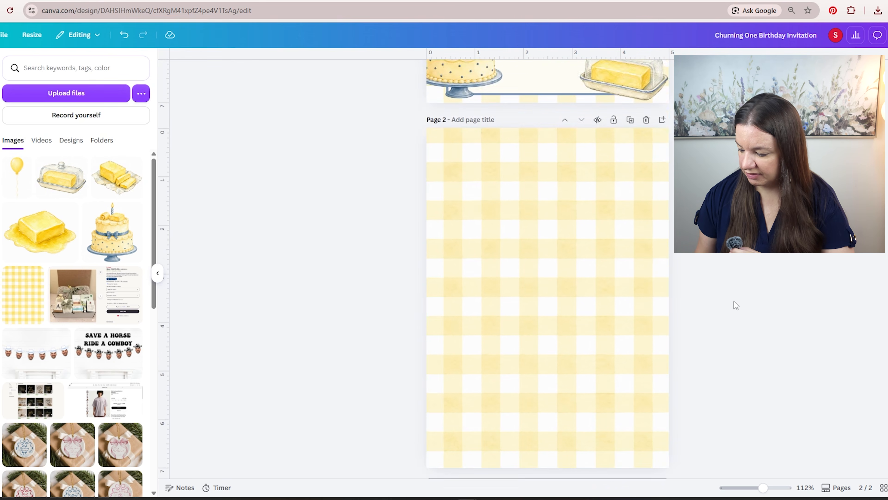
scroll(736, 315, up, 1)
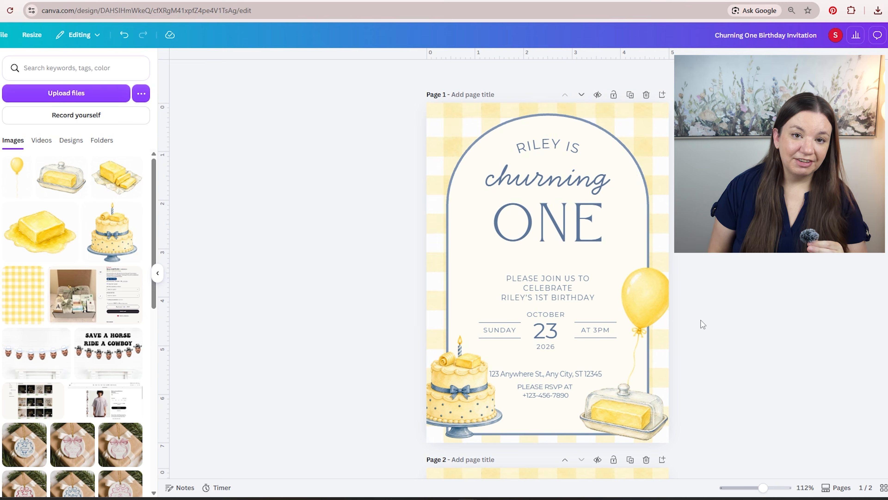